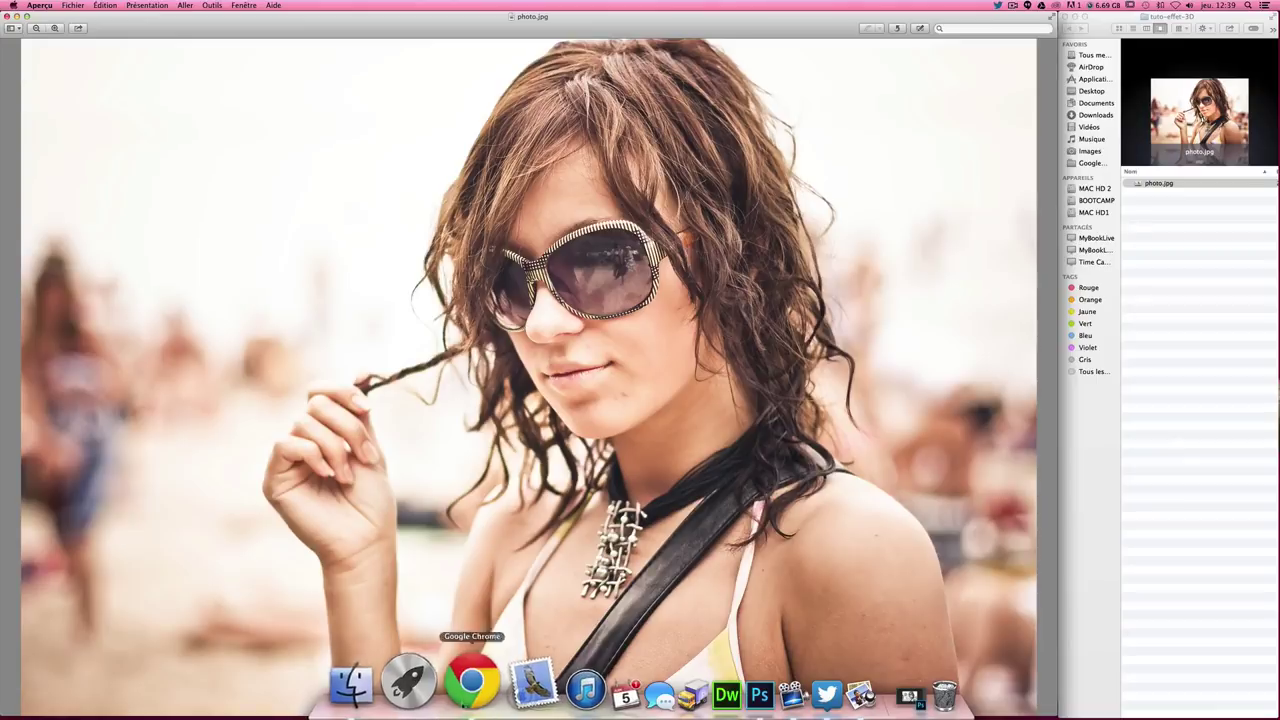
Bring the Chrome window showing the red/cyan 3D glasses image in front of the portrait.
left_click(476, 690)
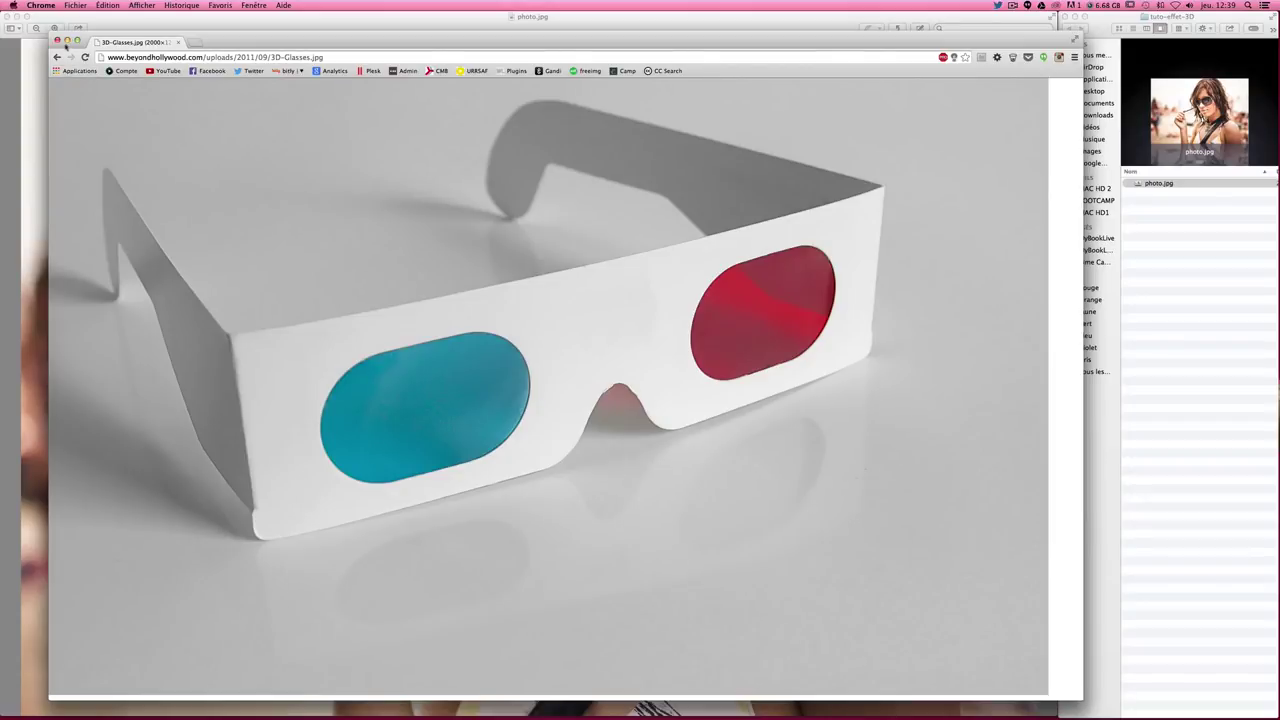
Minimize the Chrome 3D glasses window so the beach portrait in Preview shows again.
left_click(67, 41)
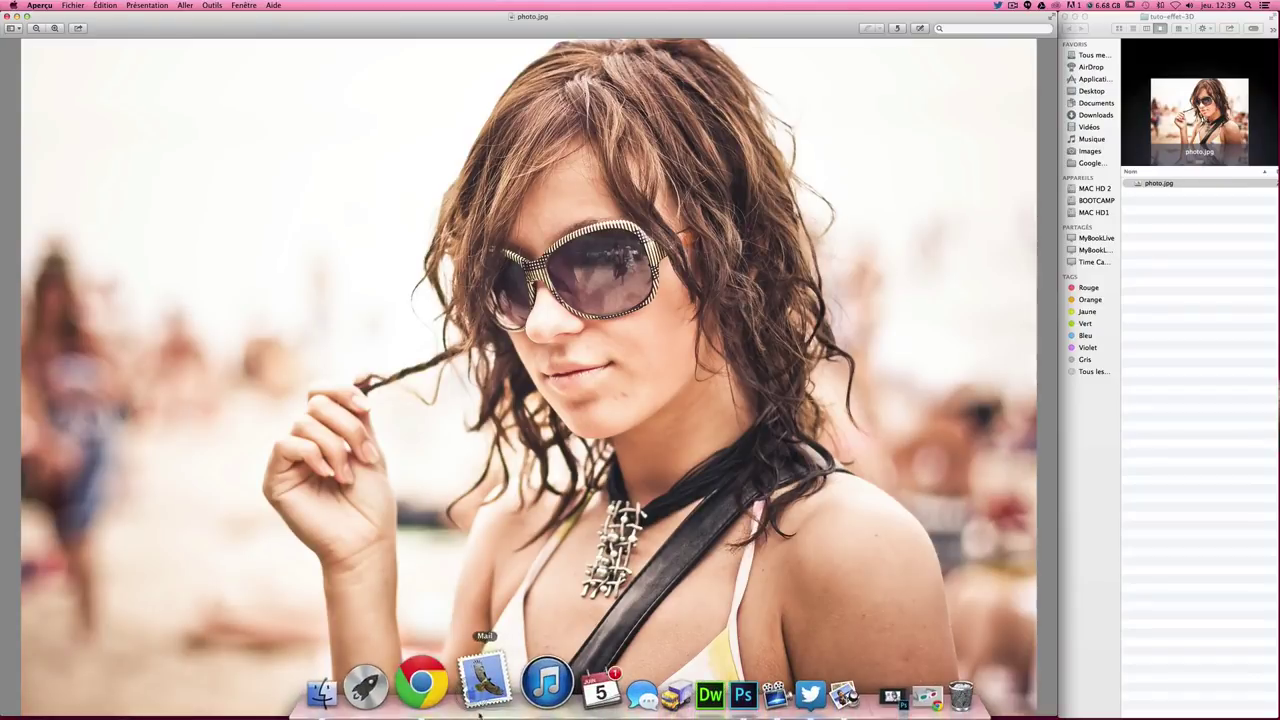
Leave Preview for the Finder window of the tuto-effet-3D folder containing photo.jpg.
left_click(686, 688)
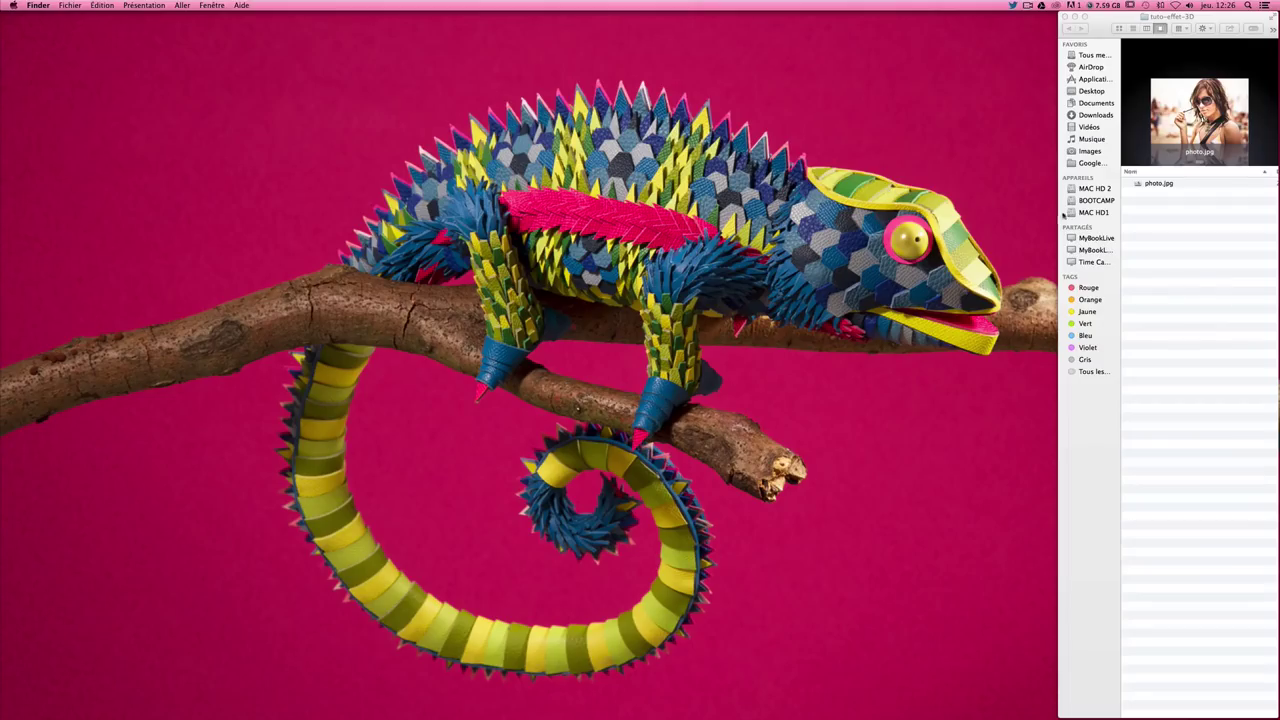
Open photo.jpg from Finder with Adobe Photoshop CC.
left_click(1148, 183)
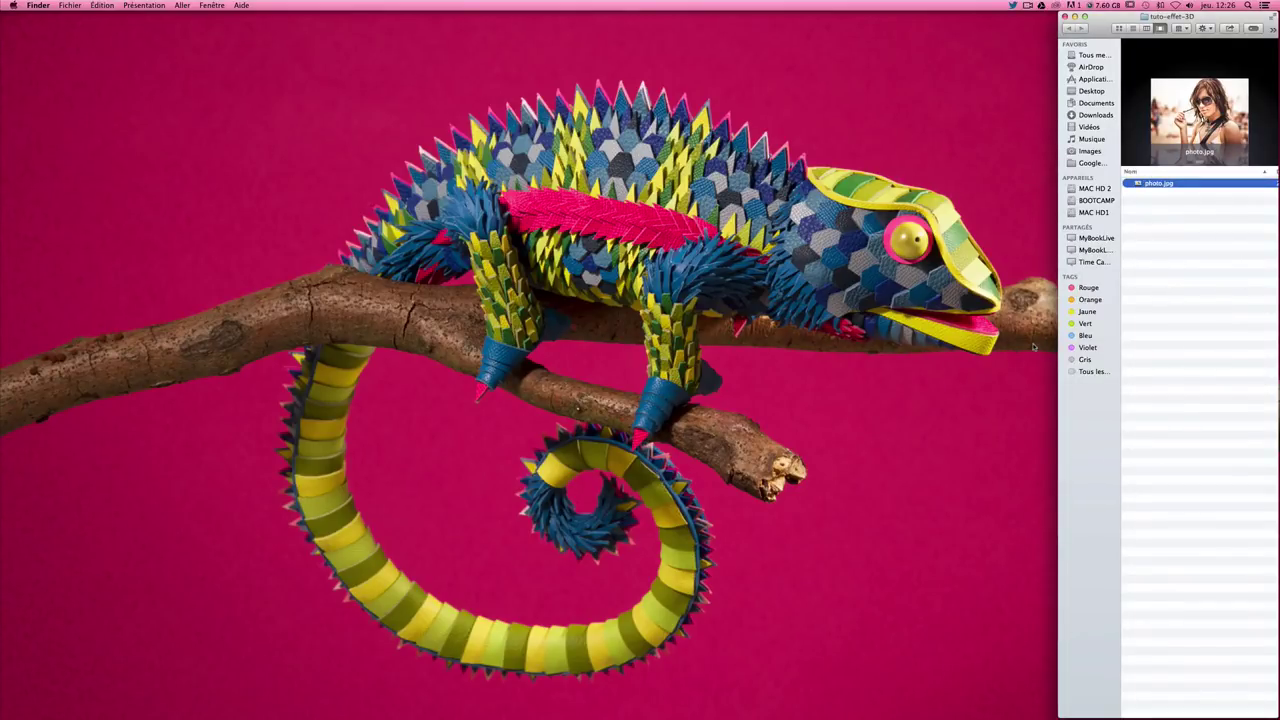
right_click(1153, 183)
mouse_move(1060, 196)
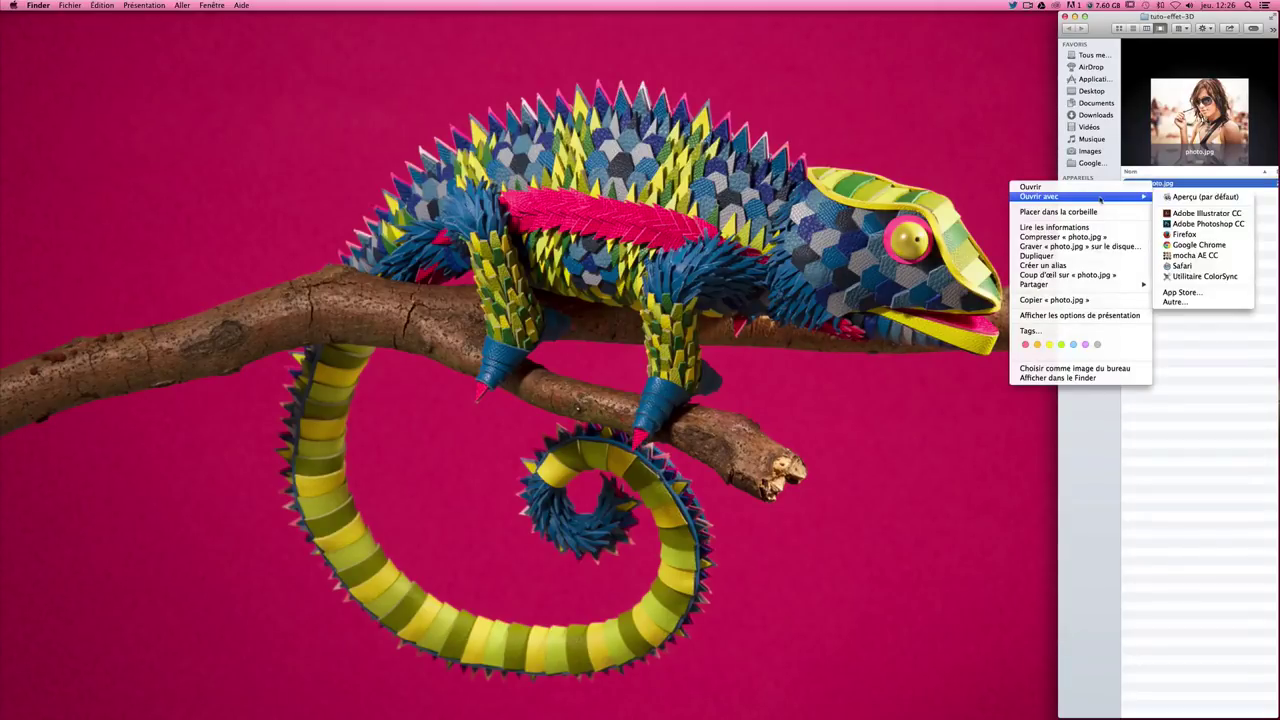
left_click(1207, 223)
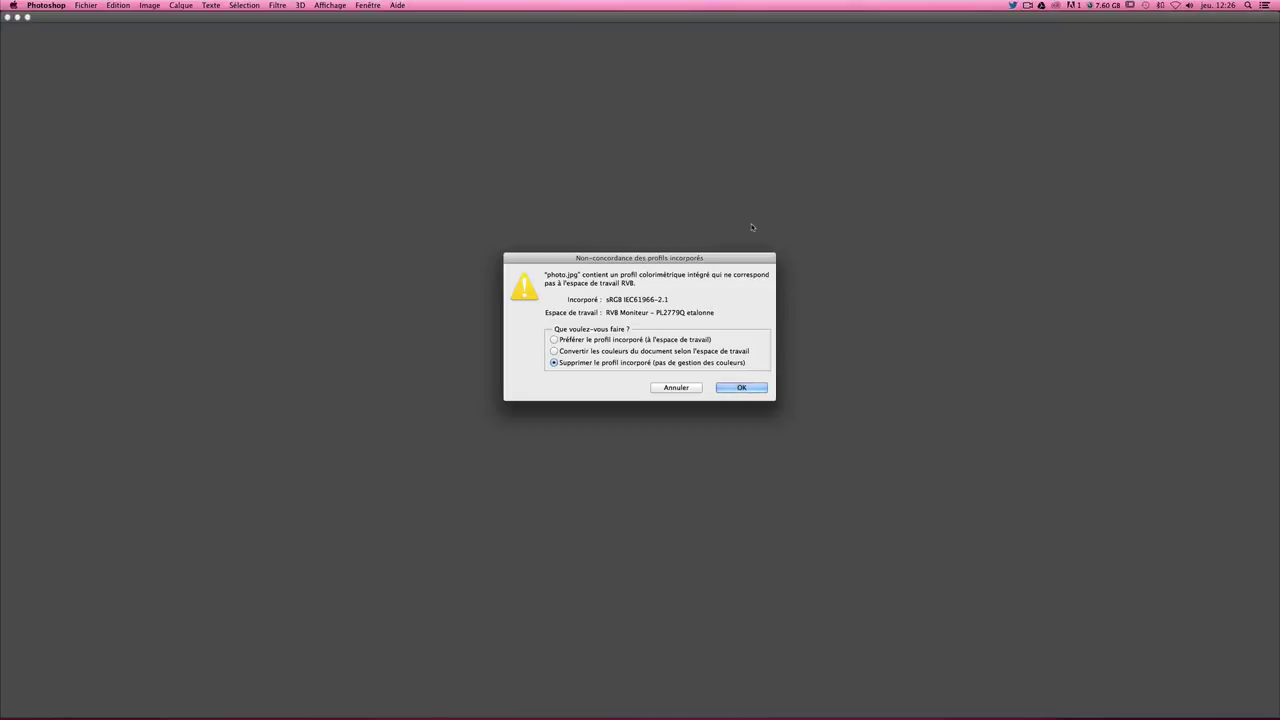
Load photo.jpg in Photoshop with its embedded colour profile discarded.
key("Return")
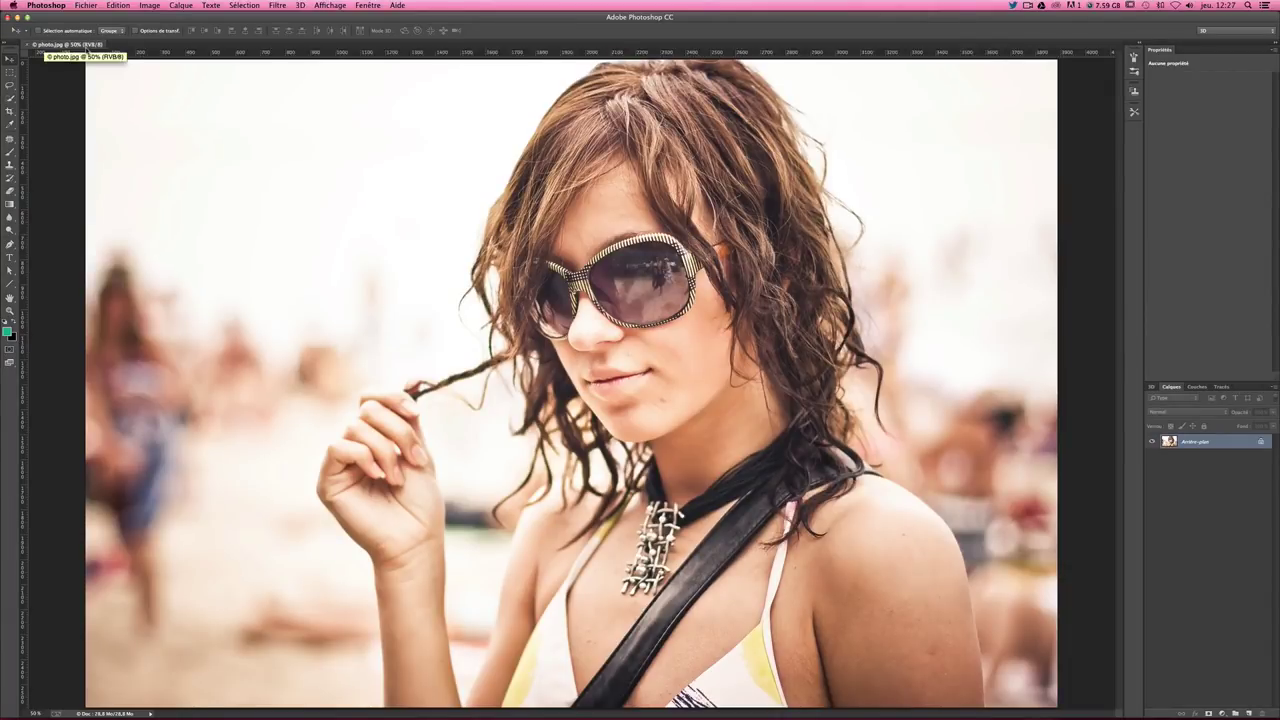
left_click(150, 6)
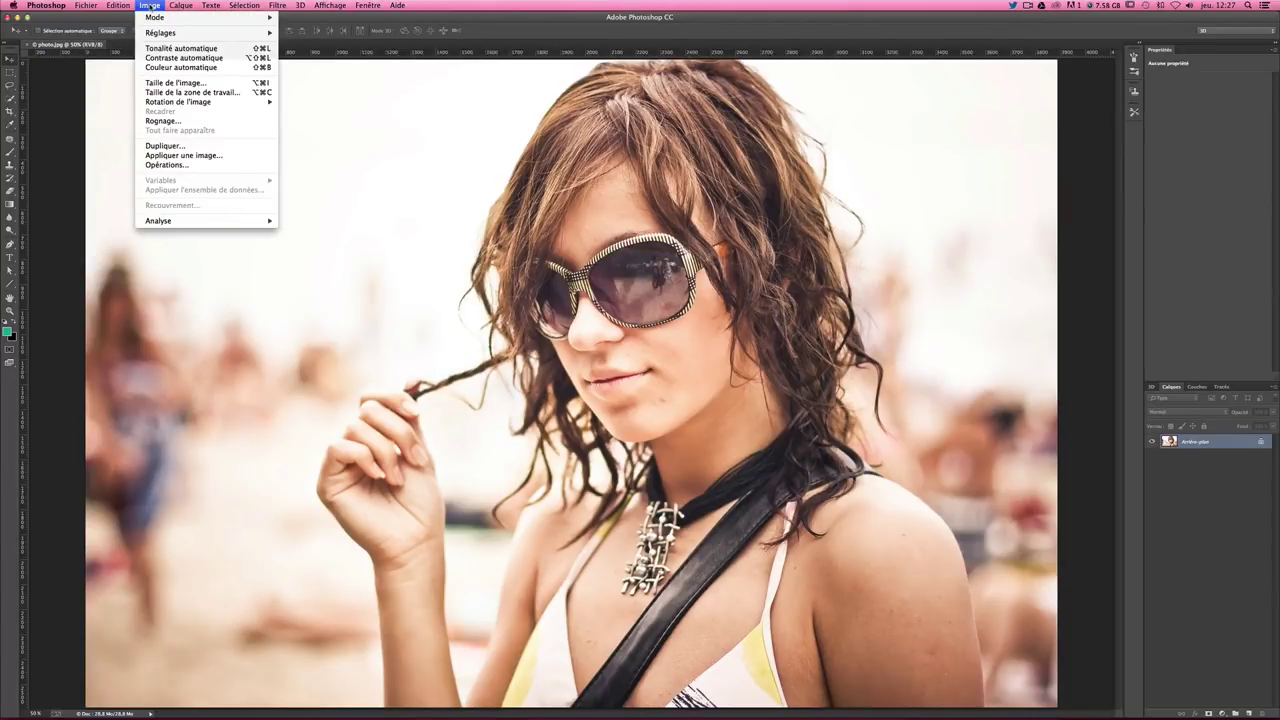
mouse_move(205, 17)
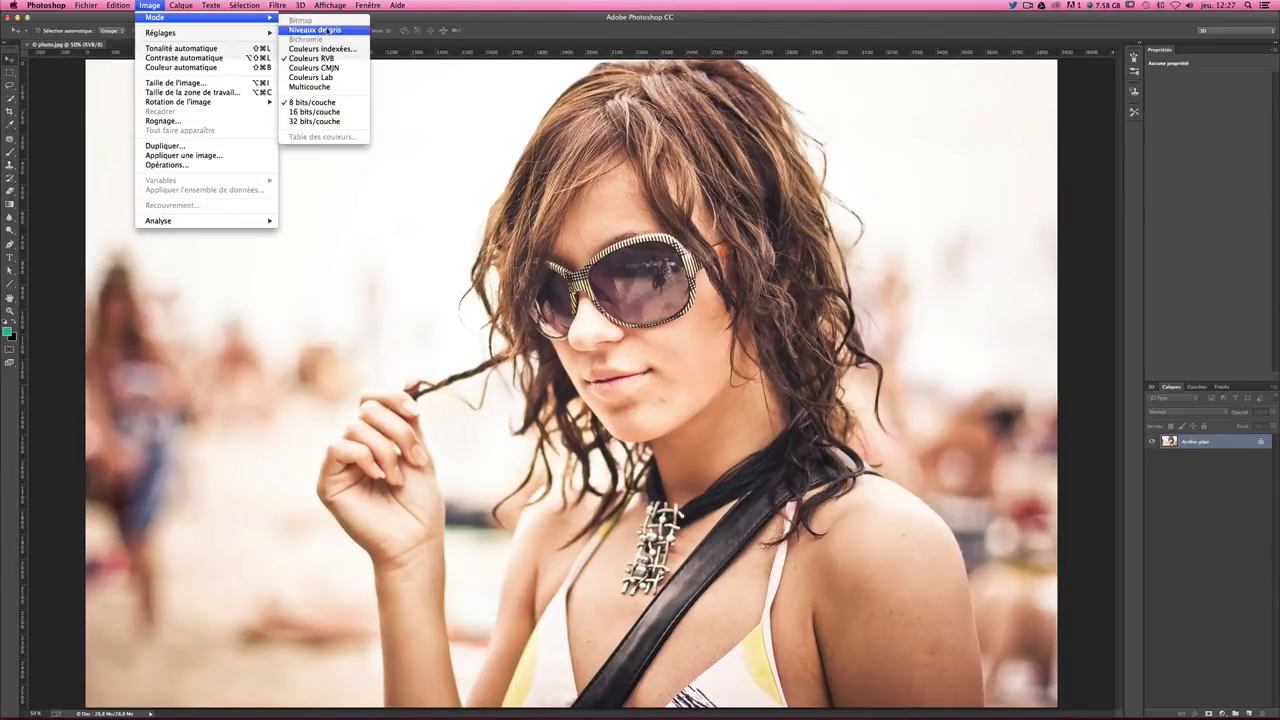
Convert the photo to Grayscale, discarding colour, then switch it back to RGB mode.
left_click(328, 30)
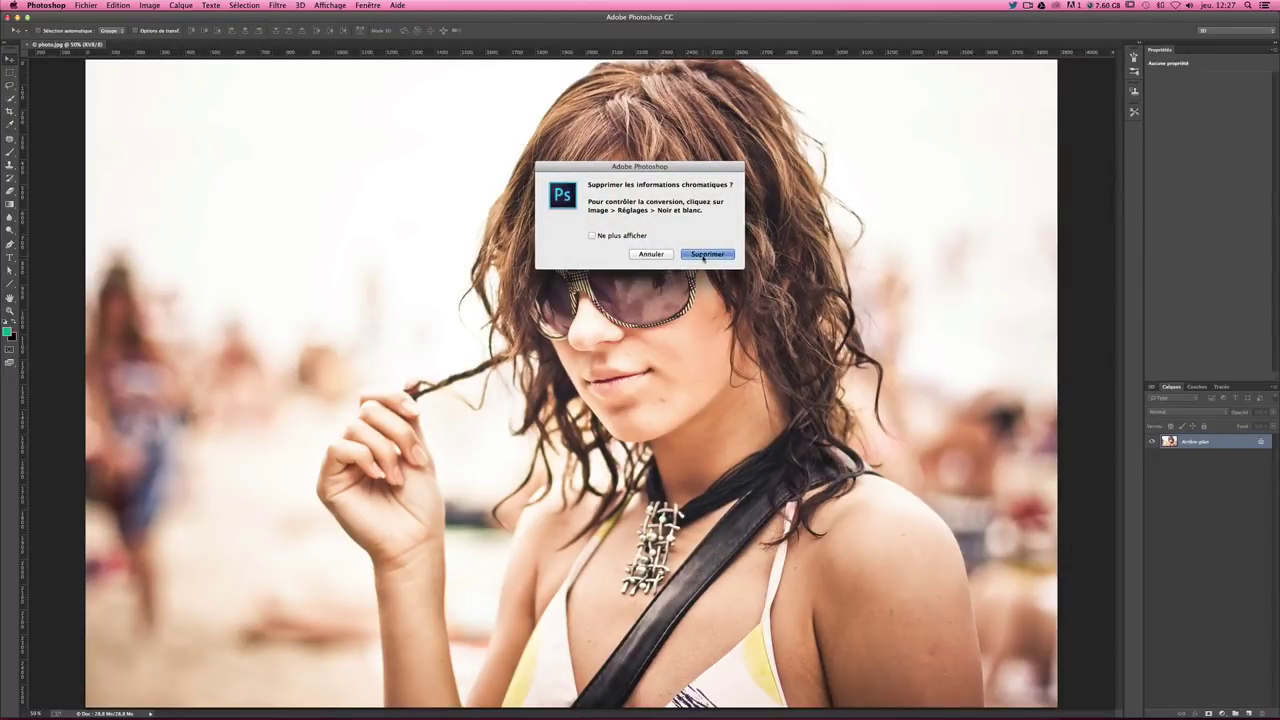
left_click(704, 255)
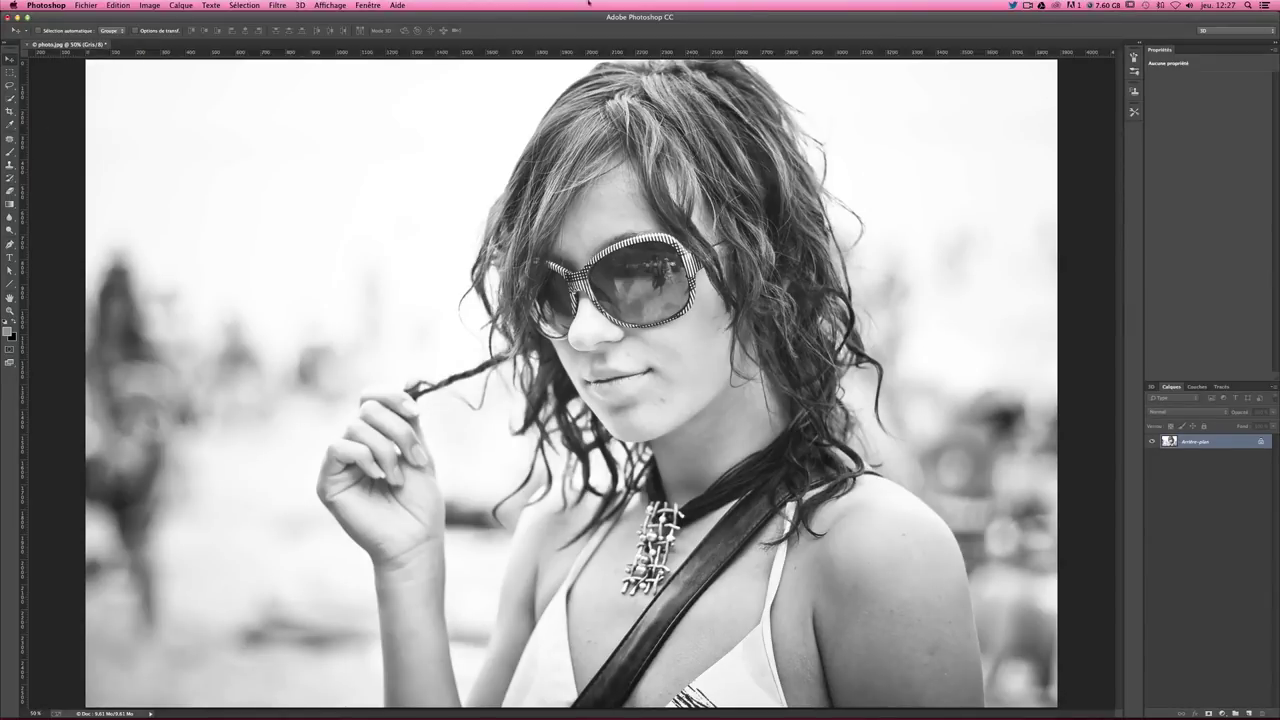
left_click(152, 5)
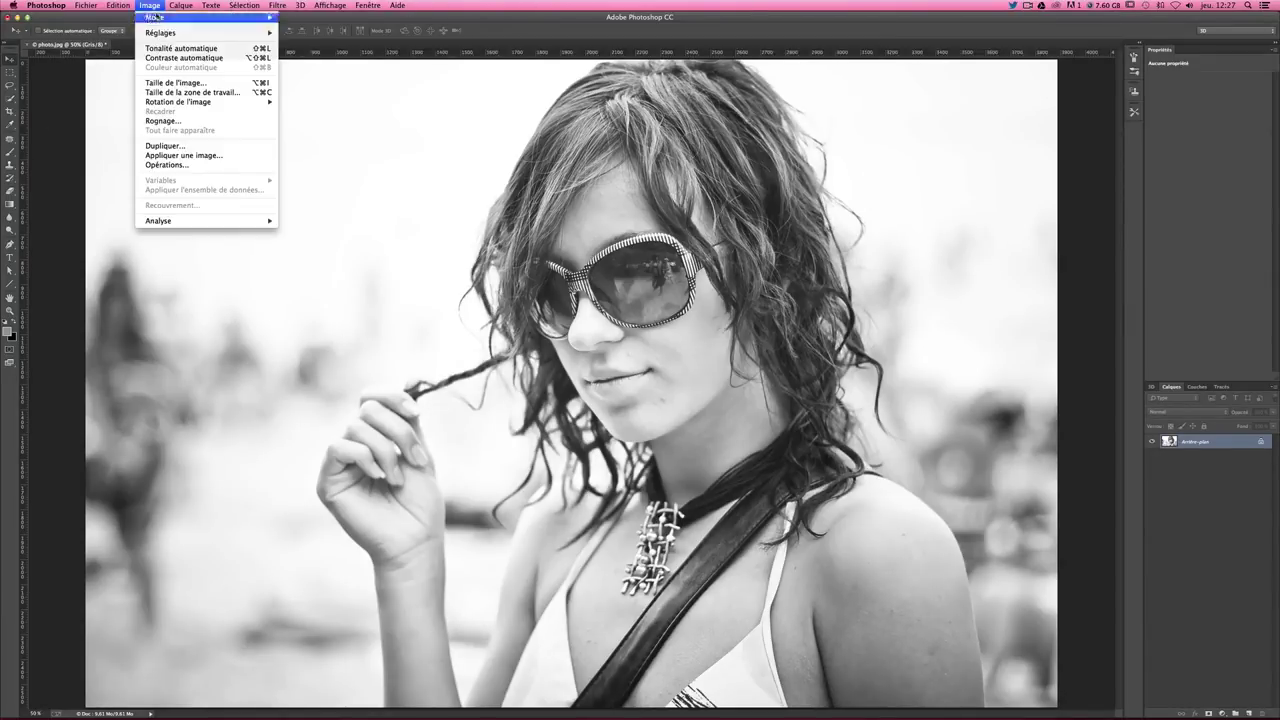
mouse_move(155, 17)
left_click(310, 56)
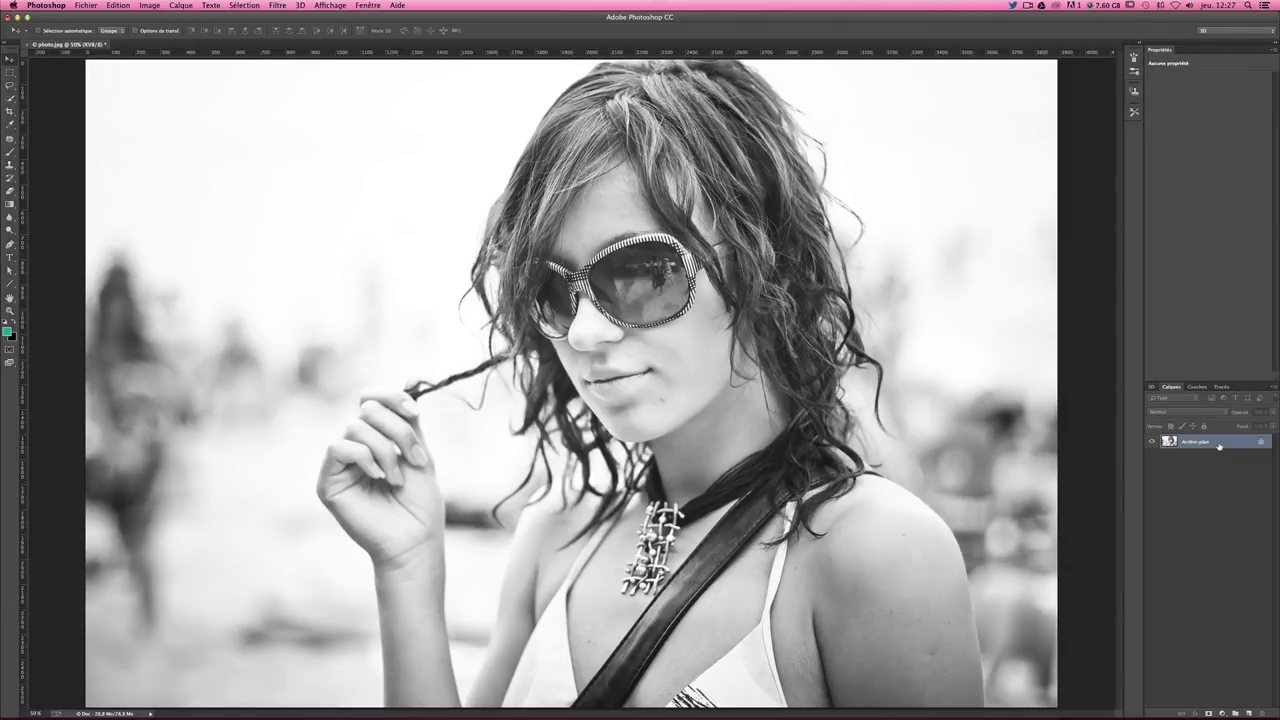
Unlock the background as Calque 0 and limit its blending channels to red only.
double_click(1219, 443)
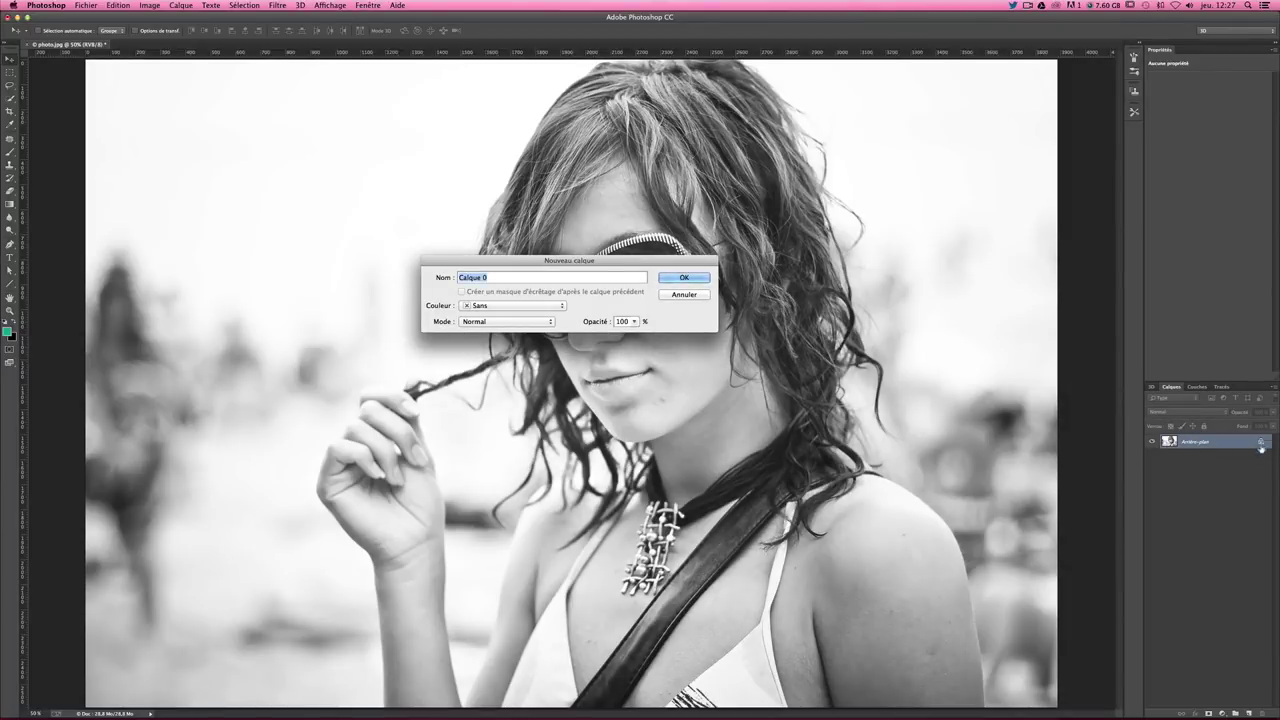
left_click(686, 281)
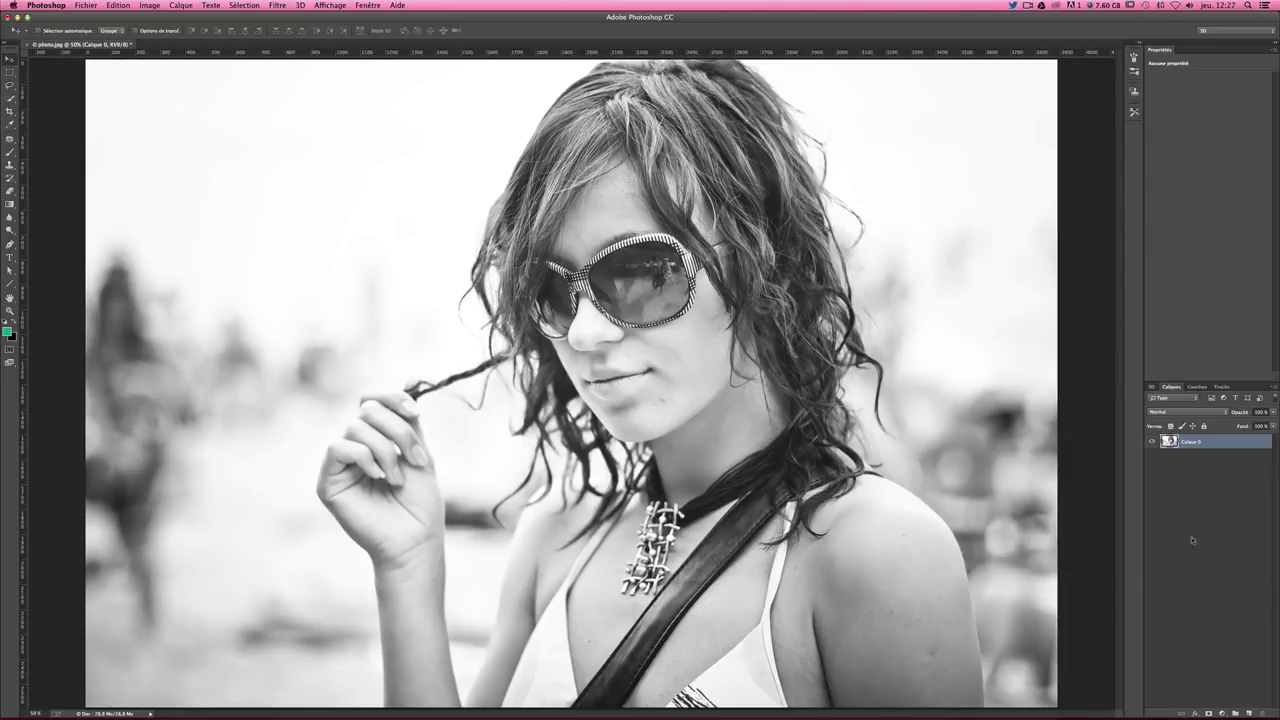
double_click(1220, 445)
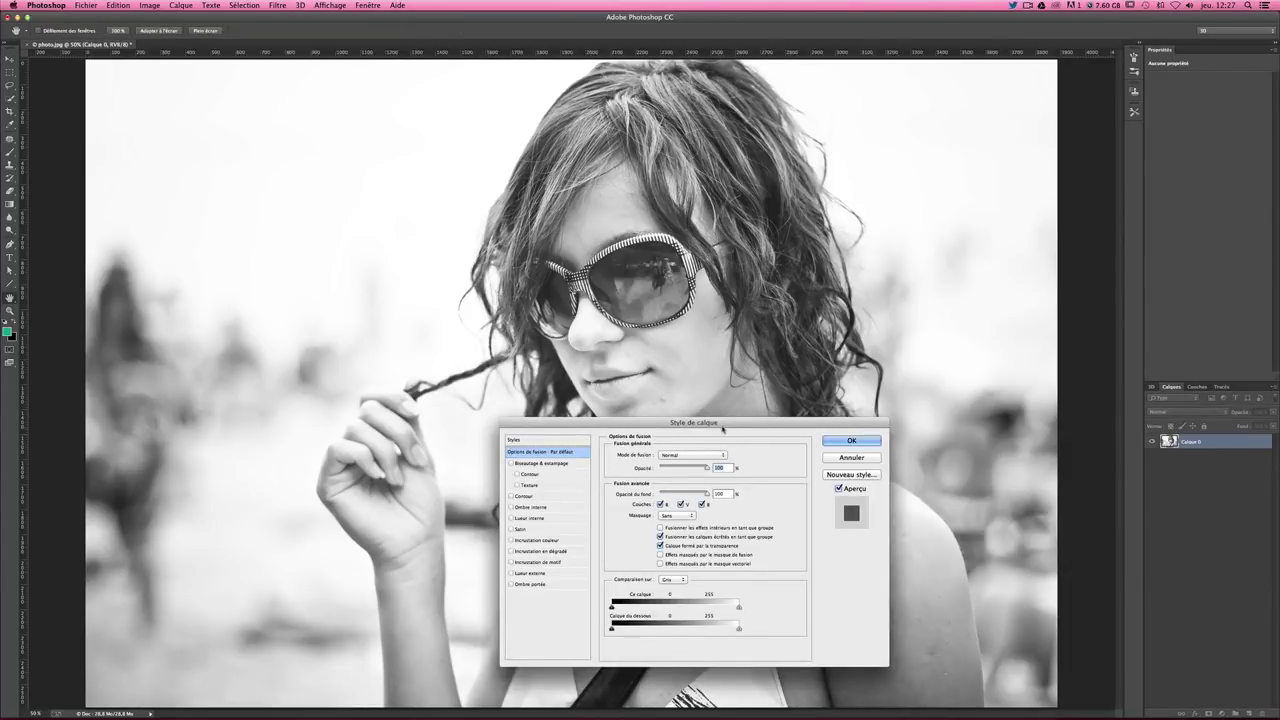
mouse_move(727, 414)
left_mouse_down()
mouse_move(829, 370)
mouse_move(1027, 162)
left_mouse_up()
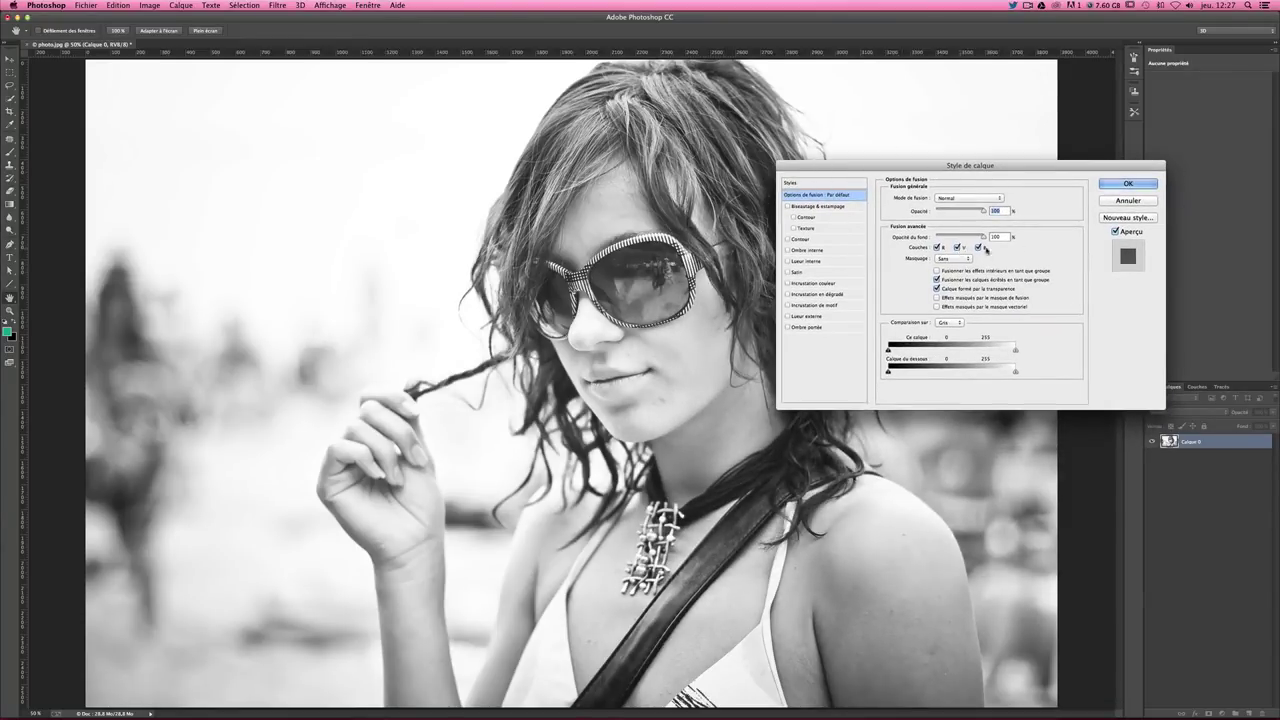
left_click(980, 248)
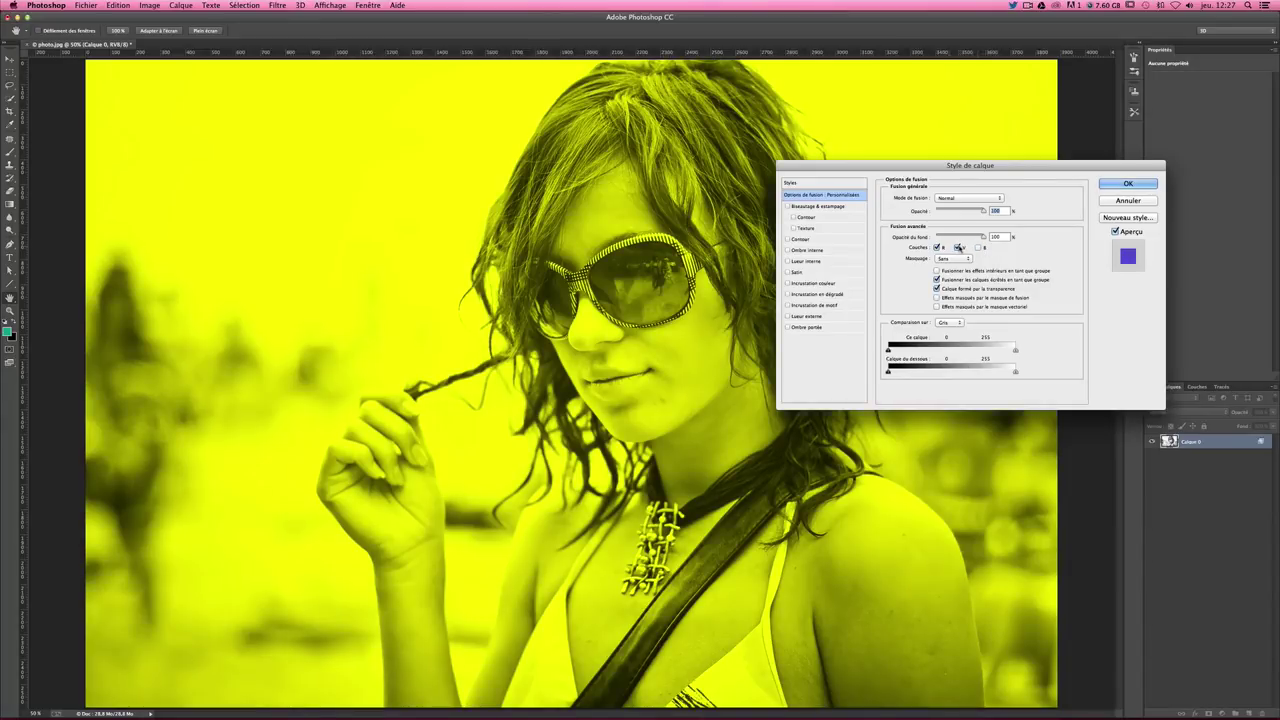
left_click(957, 247)
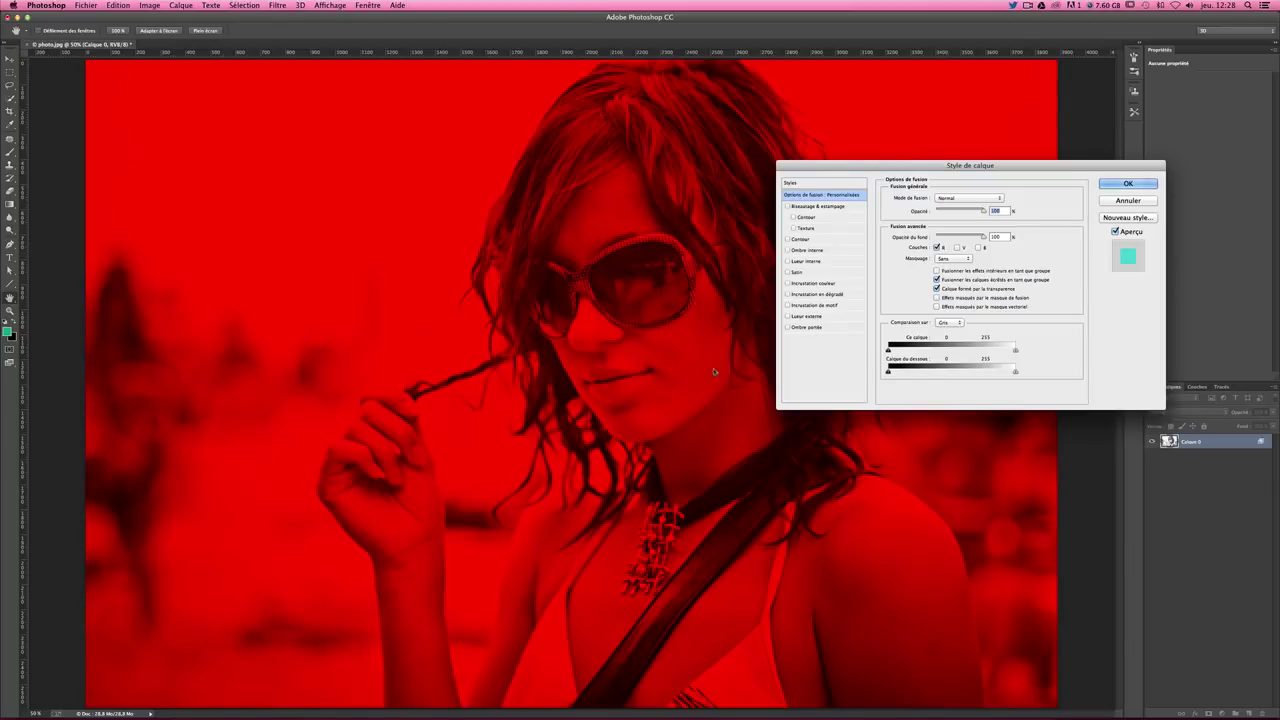
left_click(1126, 186)
double_click(1192, 441)
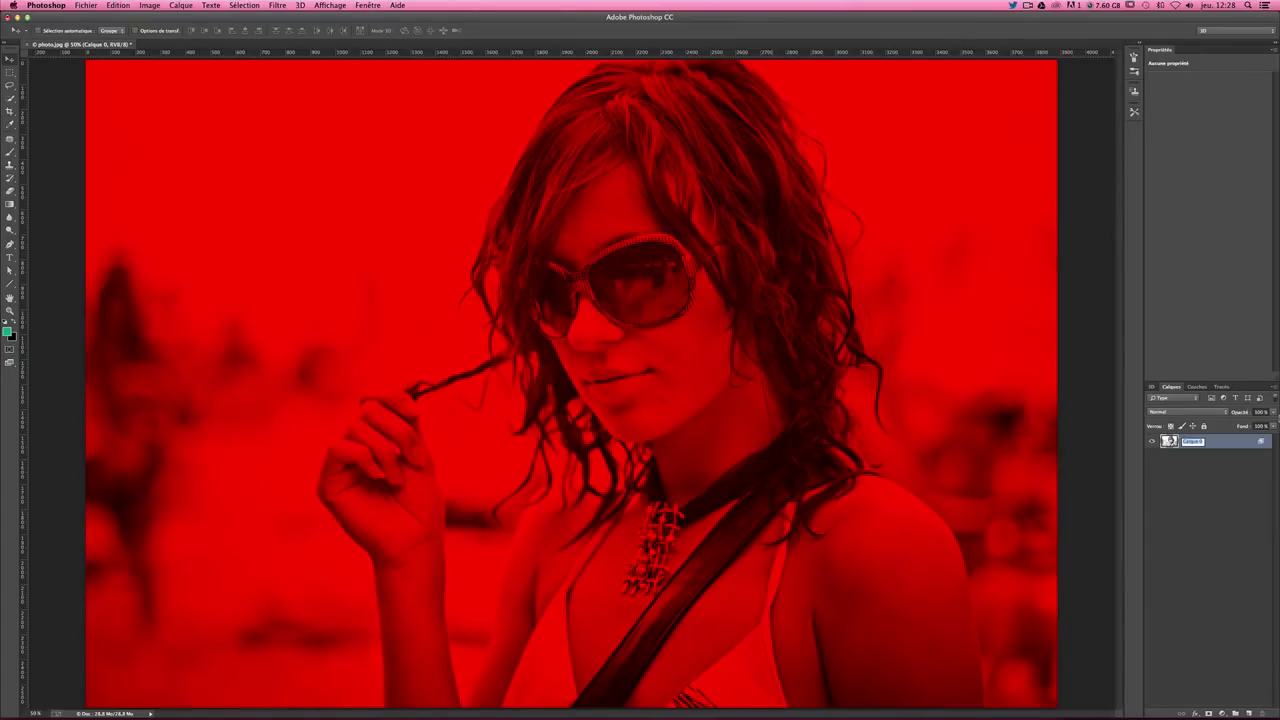
Rename the layer 'rouge' and duplicate it as 'rouge copie'.
type("rouge")
key("Return")
key("ctrl+j")
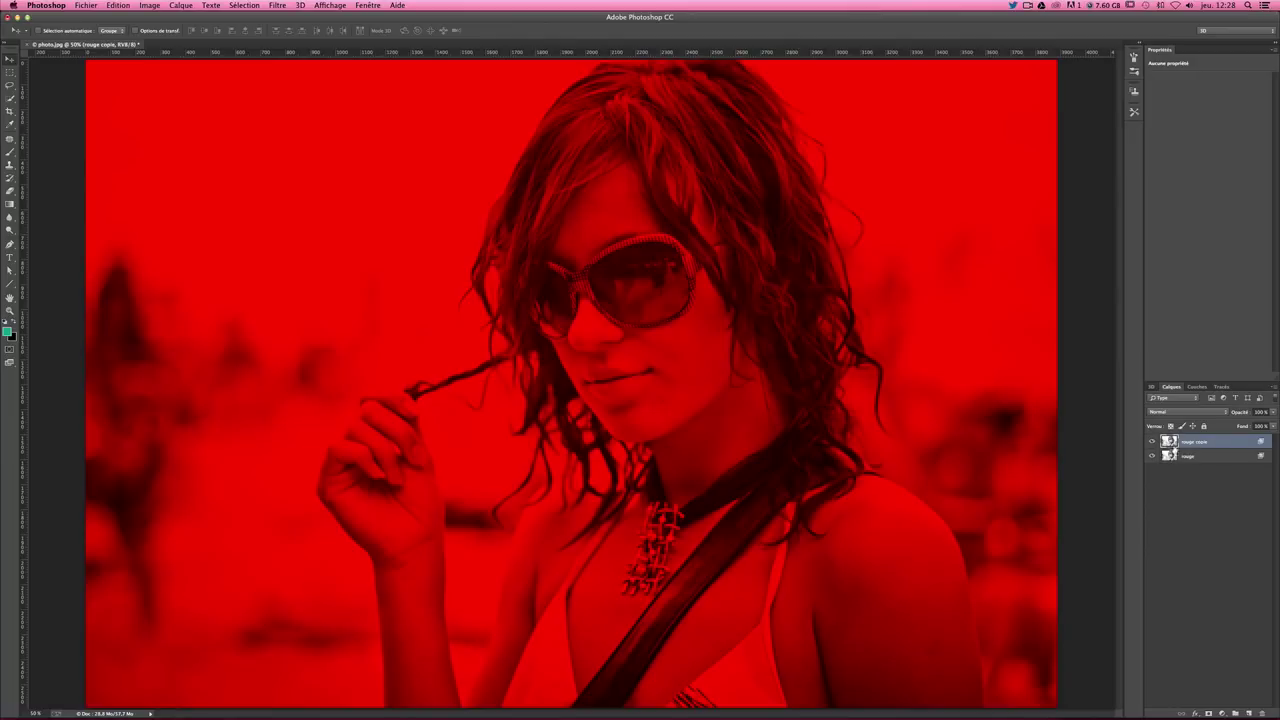
key("ctrl+z")
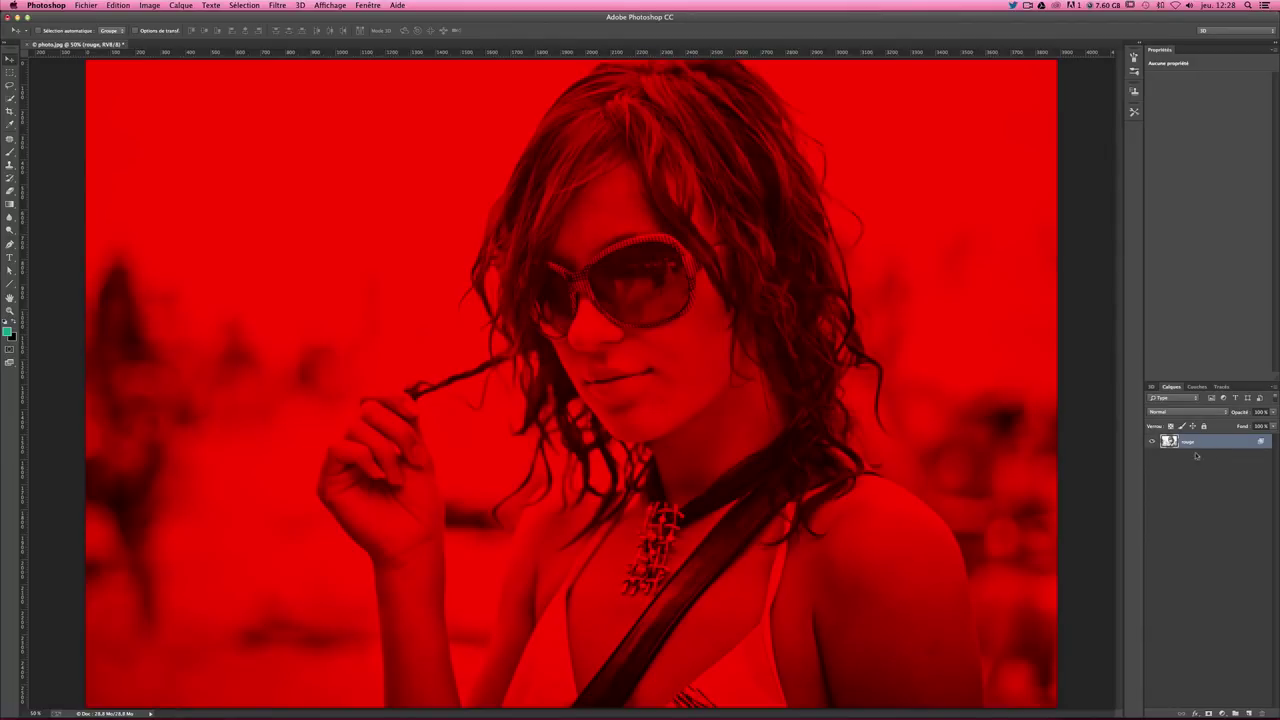
mouse_move(1188, 444)
left_mouse_down()
mouse_move(1196, 600)
mouse_move(1253, 665)
mouse_move(1253, 712)
left_mouse_up()
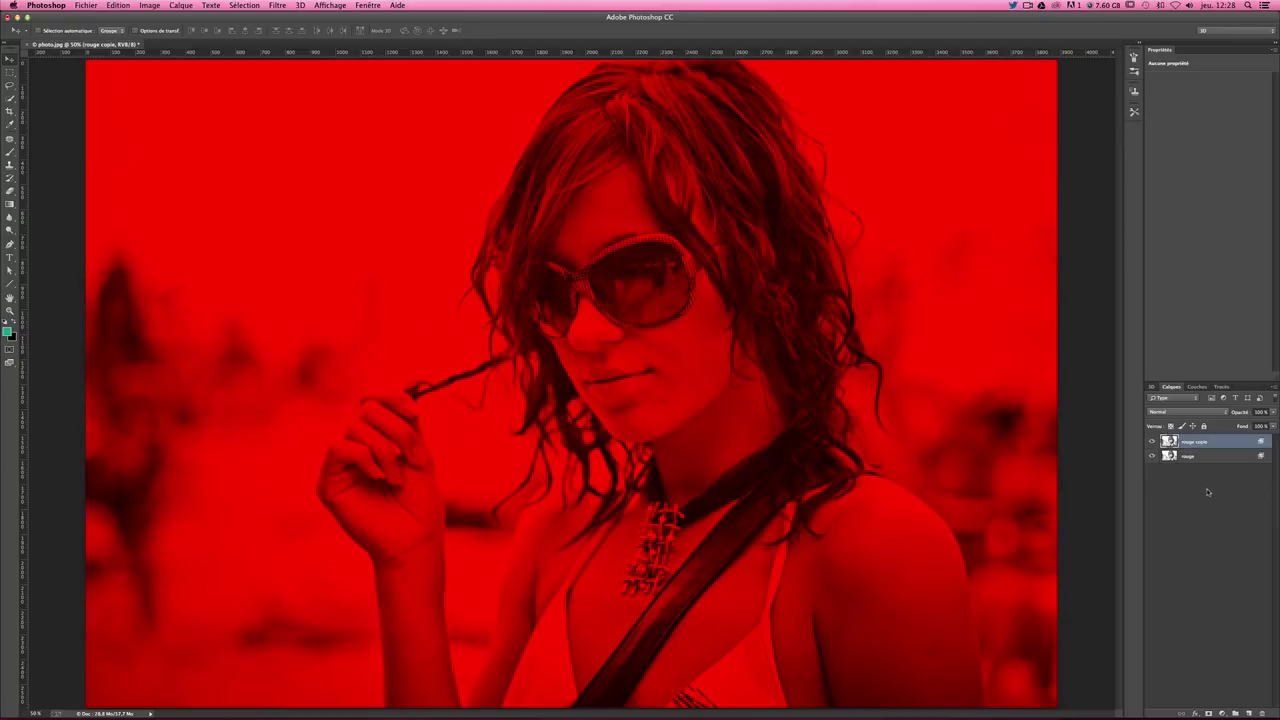
key("ctrl+z")
key("ctrl+z")
Set the copy's blending channels to green and blue only, with red turned off.
double_click(1226, 444)
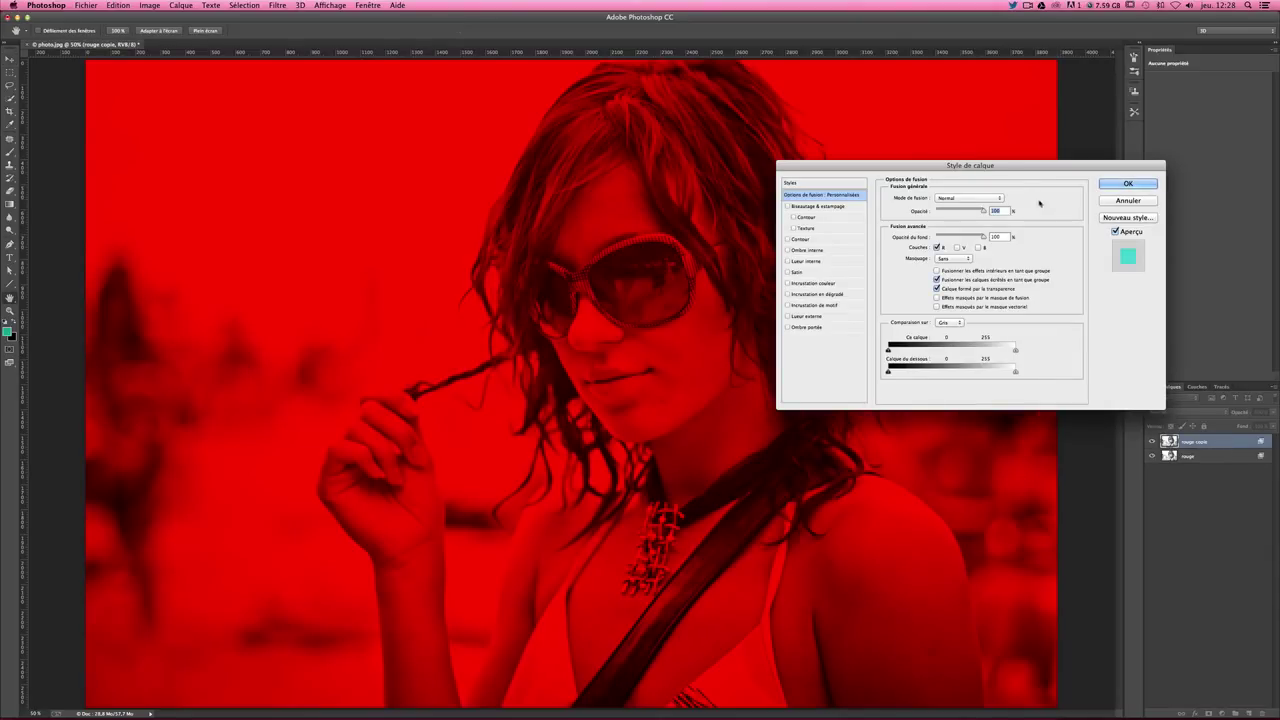
left_click_drag(1006, 169, 1041, 223)
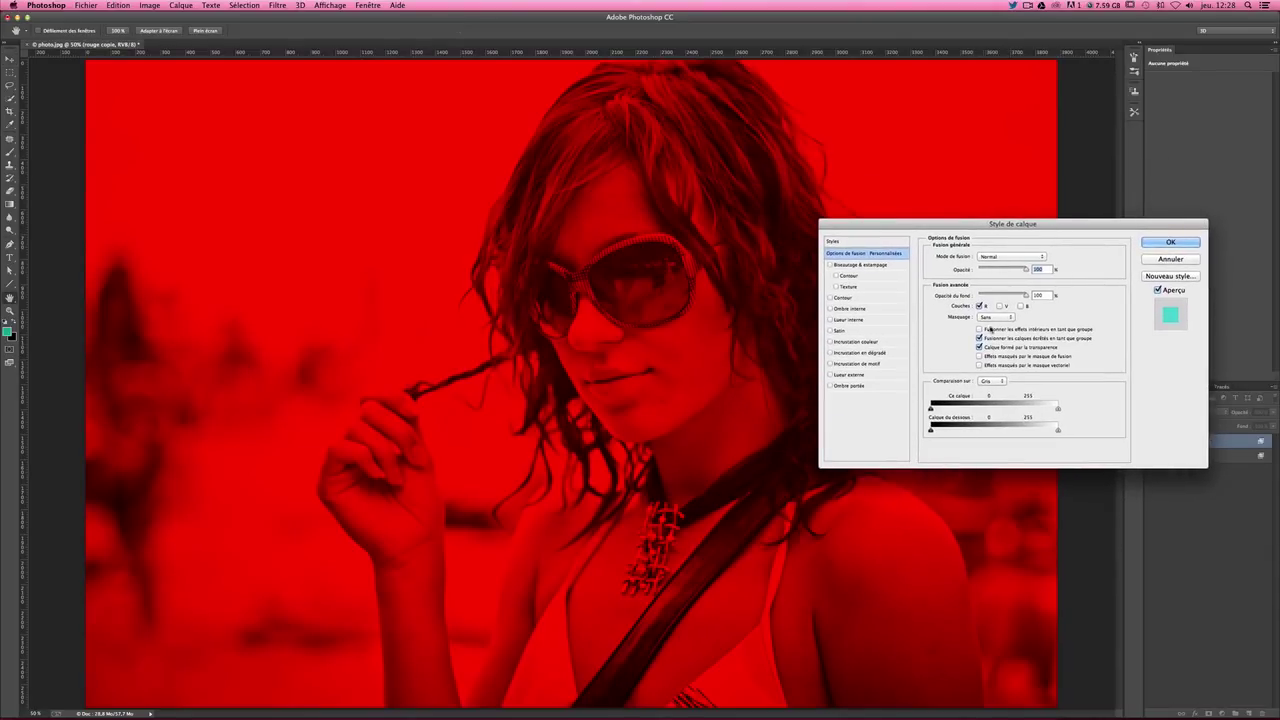
left_click_drag(1038, 221, 1035, 86)
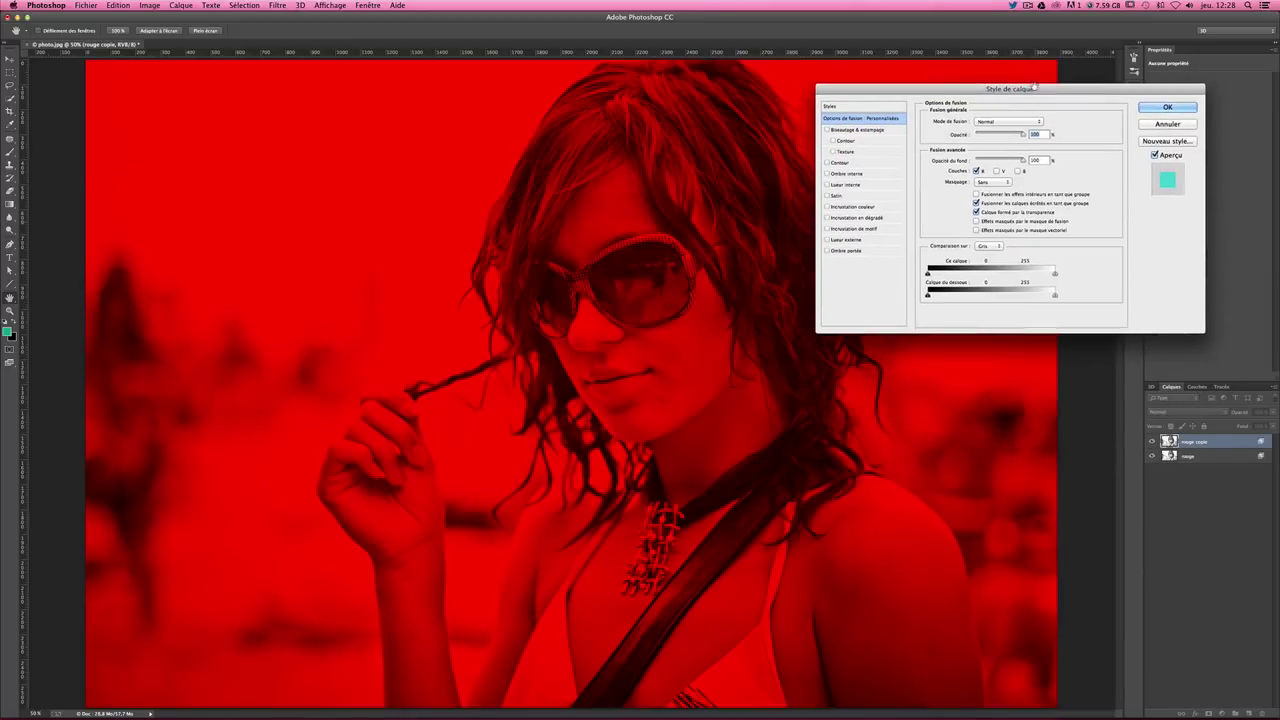
left_click(996, 171)
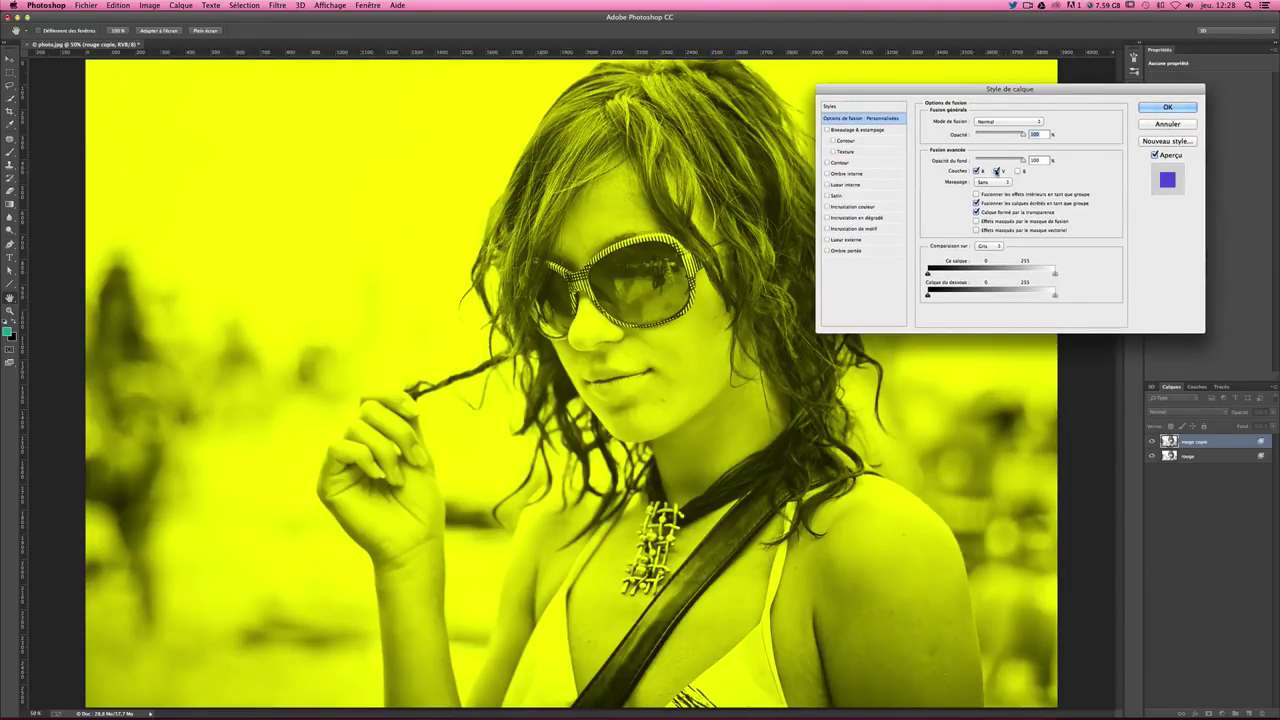
left_click(1018, 171)
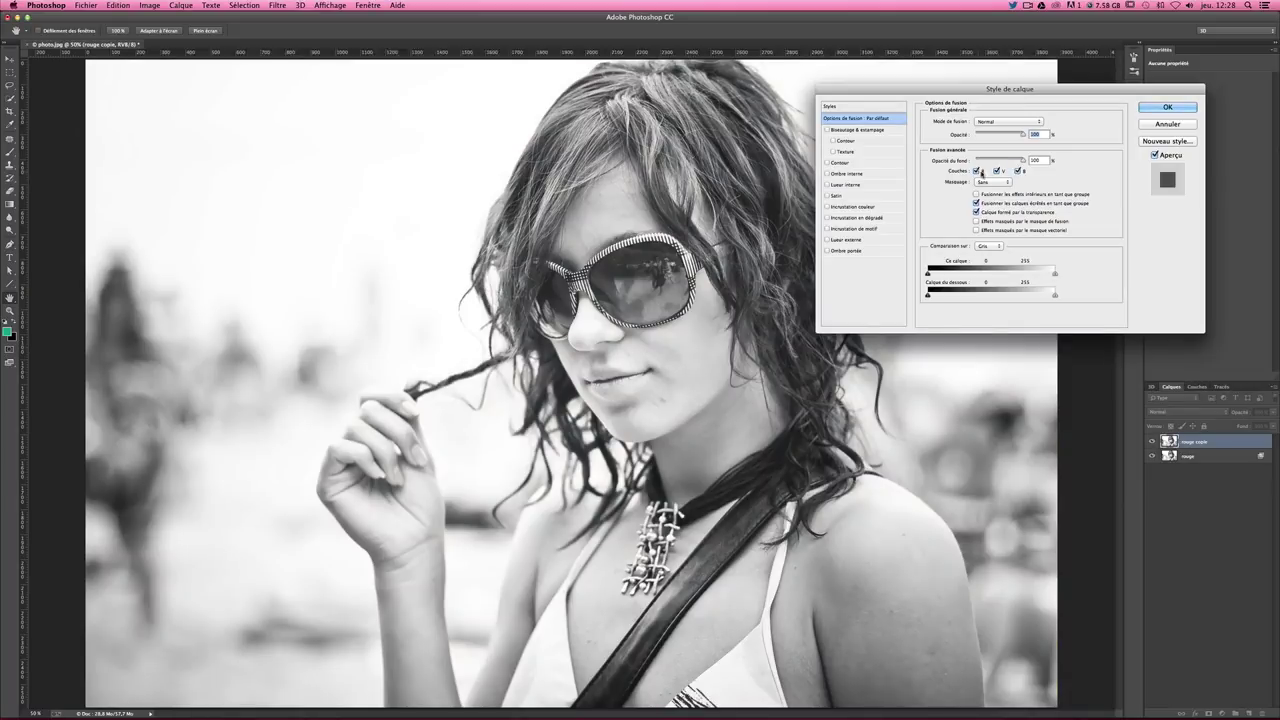
left_click(976, 171)
left_click(1154, 108)
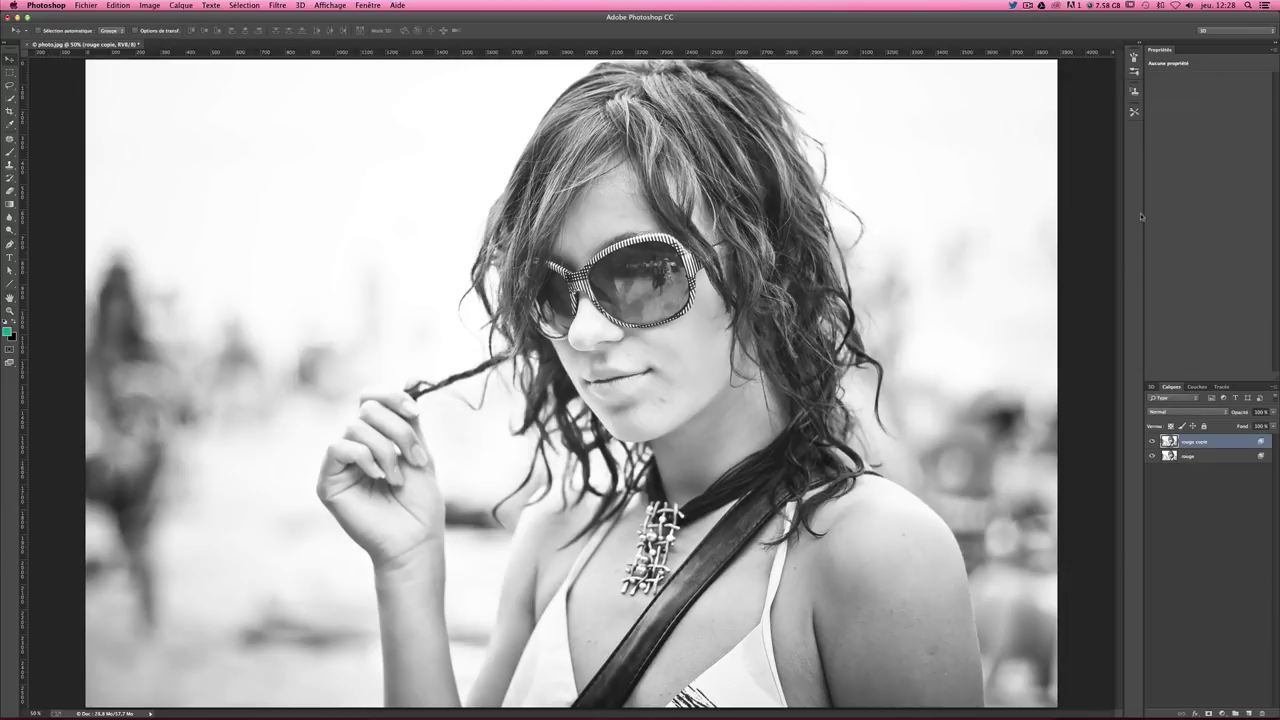
Rename the duplicated layer to 'vert bleu'.
double_click(1197, 443)
type("f")
key("Return")
Nudge the vert bleu layer a few pixels right to create red/cyan anaglyph fringes.
key("Right")
key("Right")
key("Right")
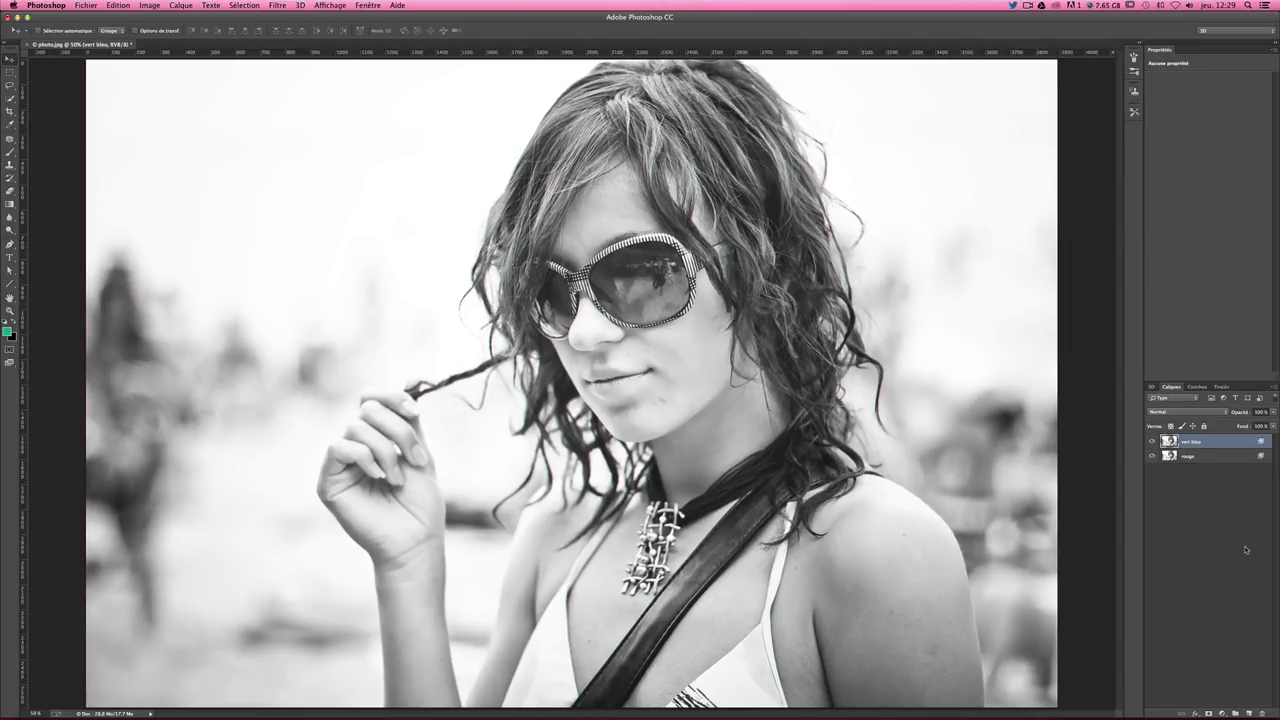
key("Right")
key("Right")
key("Right")
key("Right")
key("Right")
key("Right")
key("Right")
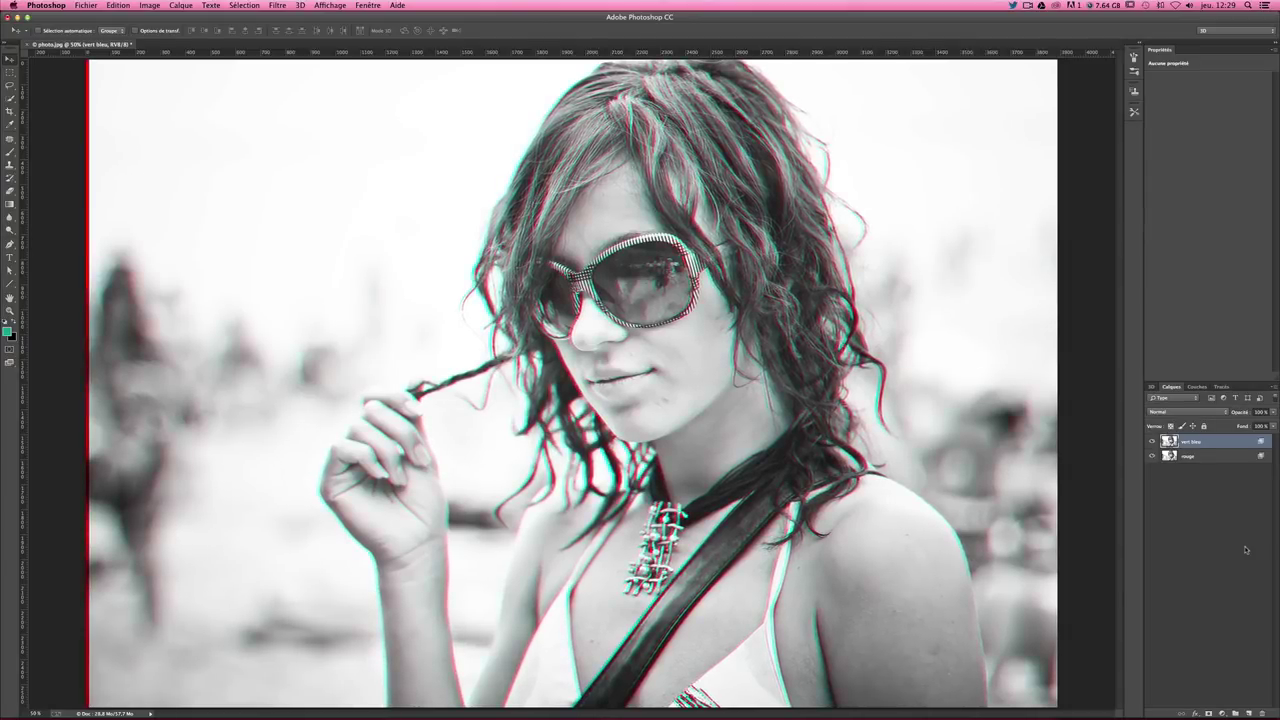
key("Right")
key("Right")
key("Right")
key("Right")
key("Right")
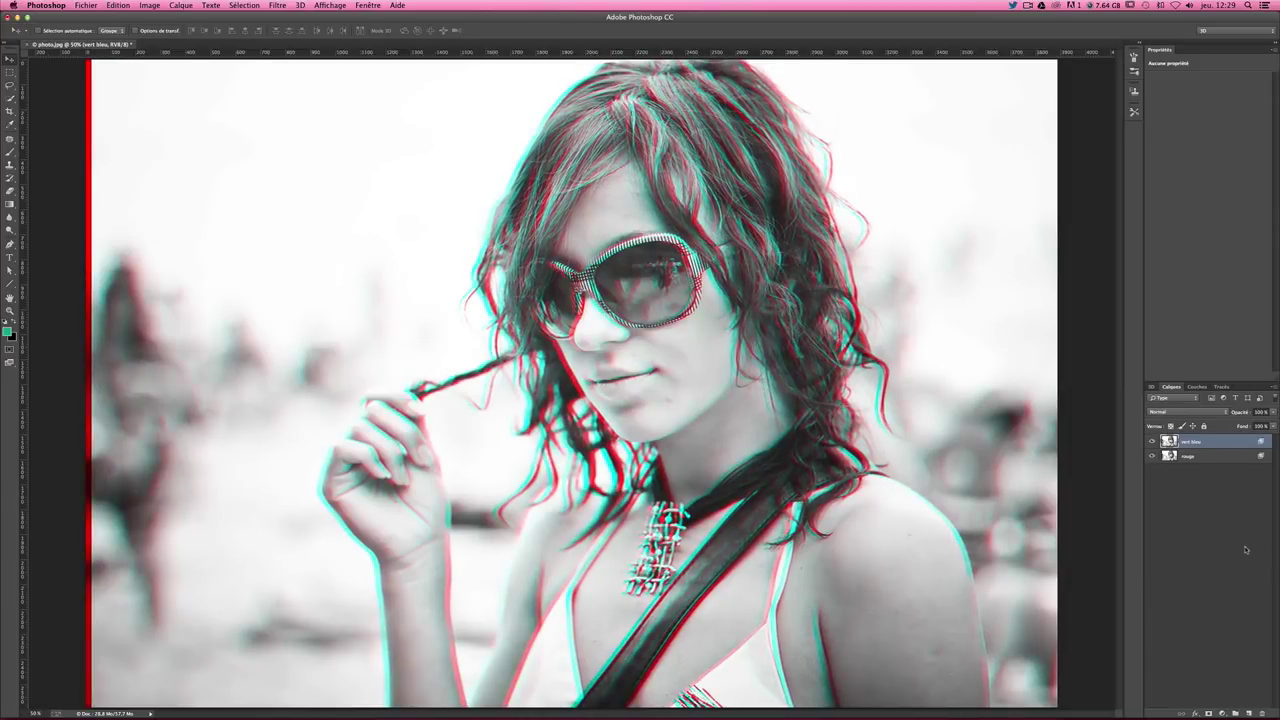
key("Right")
key("Right")
key("Left")
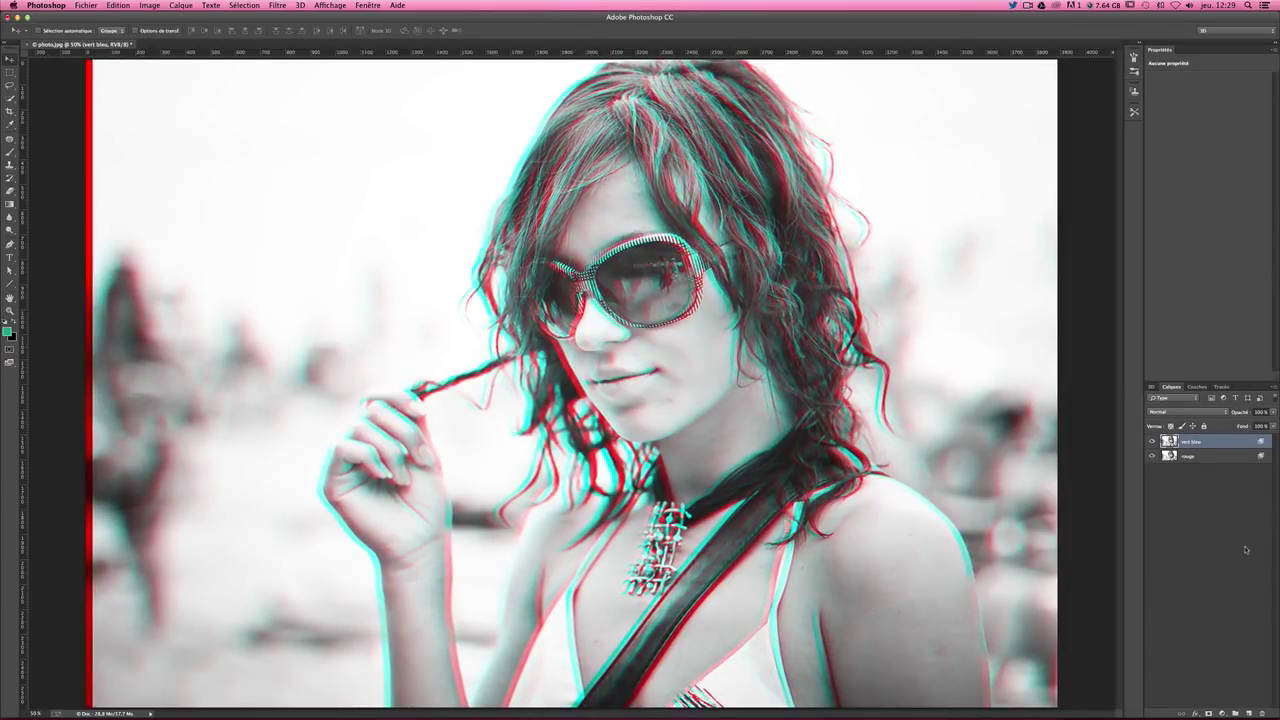
key("Right")
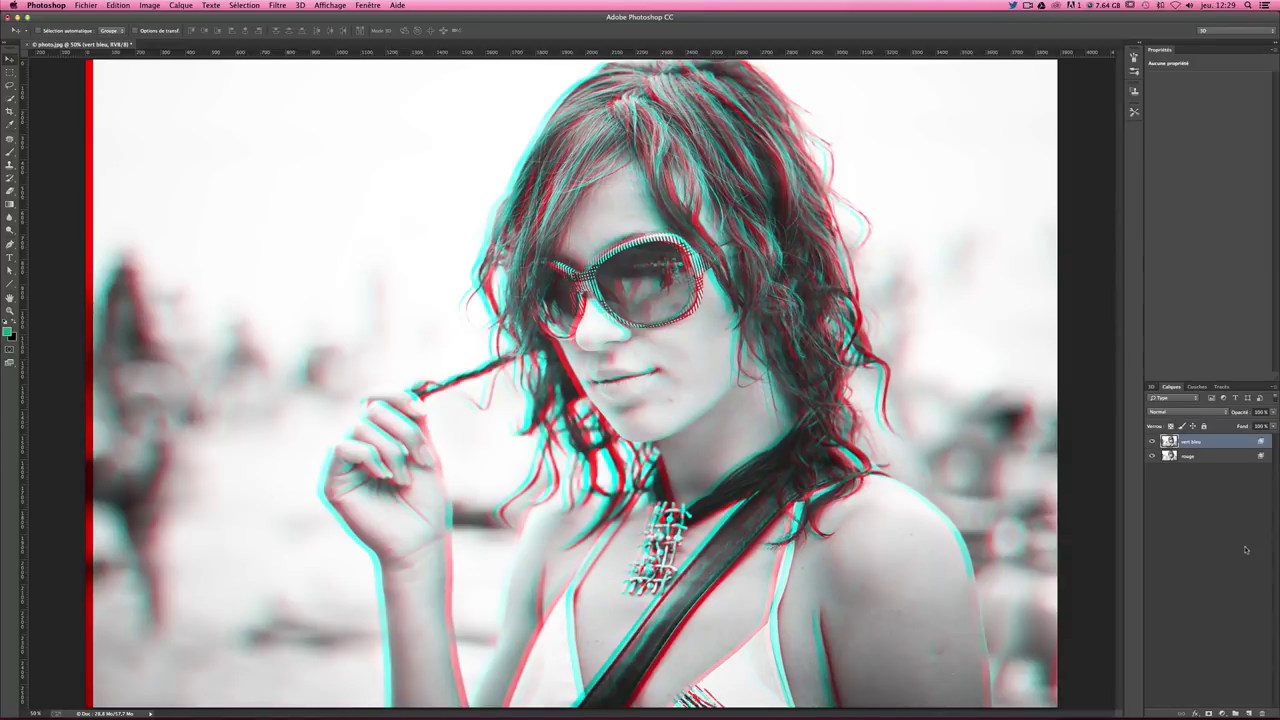
key("Left")
key("Left")
left_click(1192, 456)
left_click(1204, 443)
key("Right")
key("Right")
key("Right")
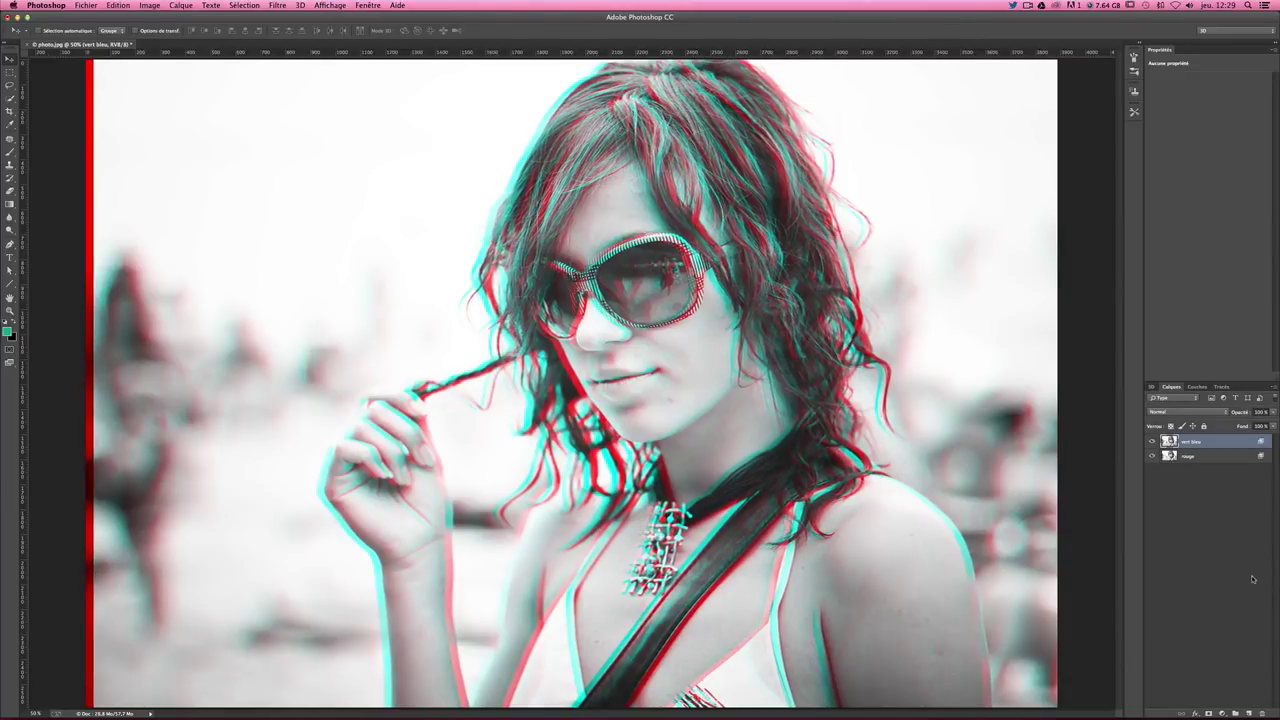
key("Right")
key("Right")
key("Right")
key("Right")
key("Right")
key("Right")
key("Right")
key("Right")
key("Right")
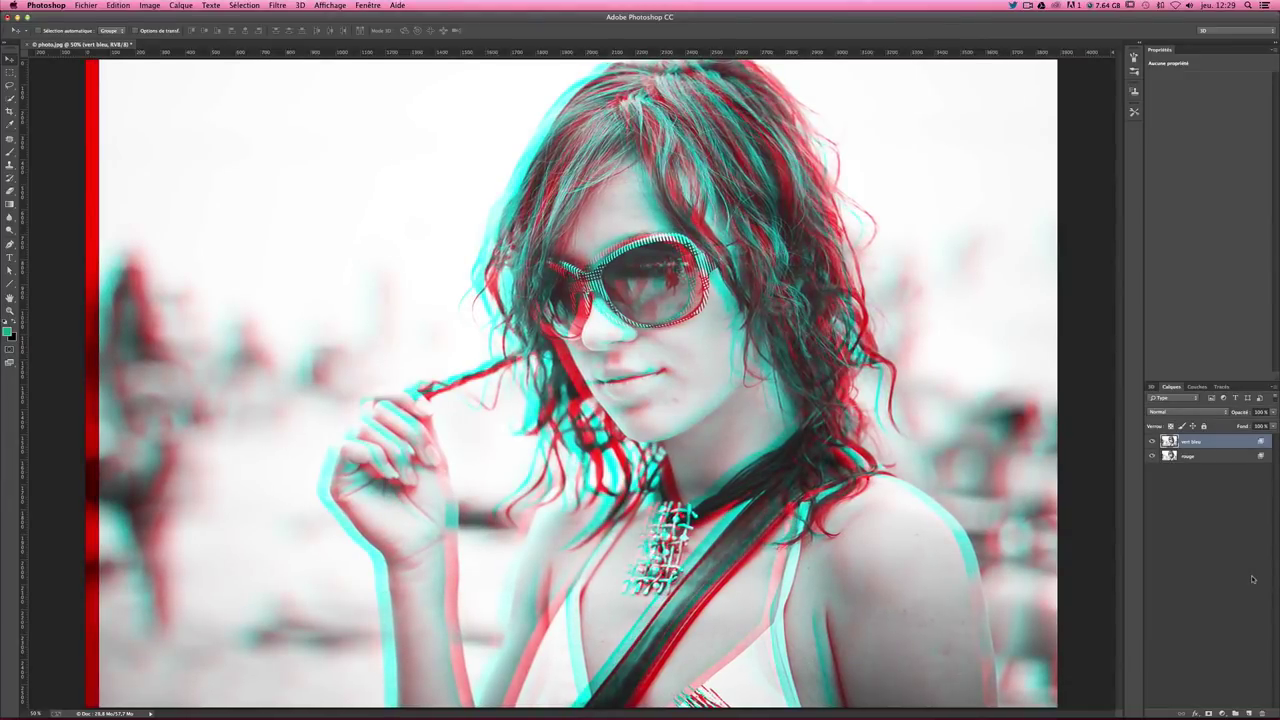
key("Left")
key("Left")
key("Left")
key("Left")
key("Left")
key("Left")
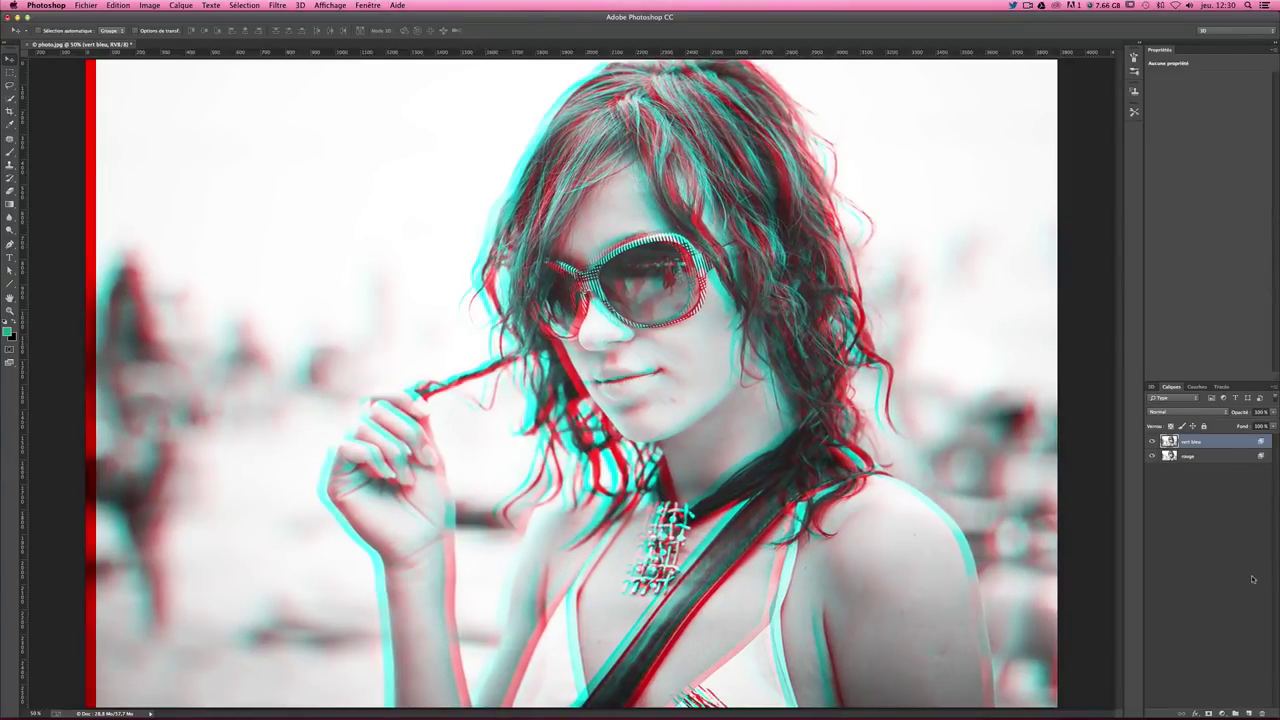
Nudge the 'rouge' layer a few pixels left and down to widen the anaglyph offset.
left_click(1194, 457)
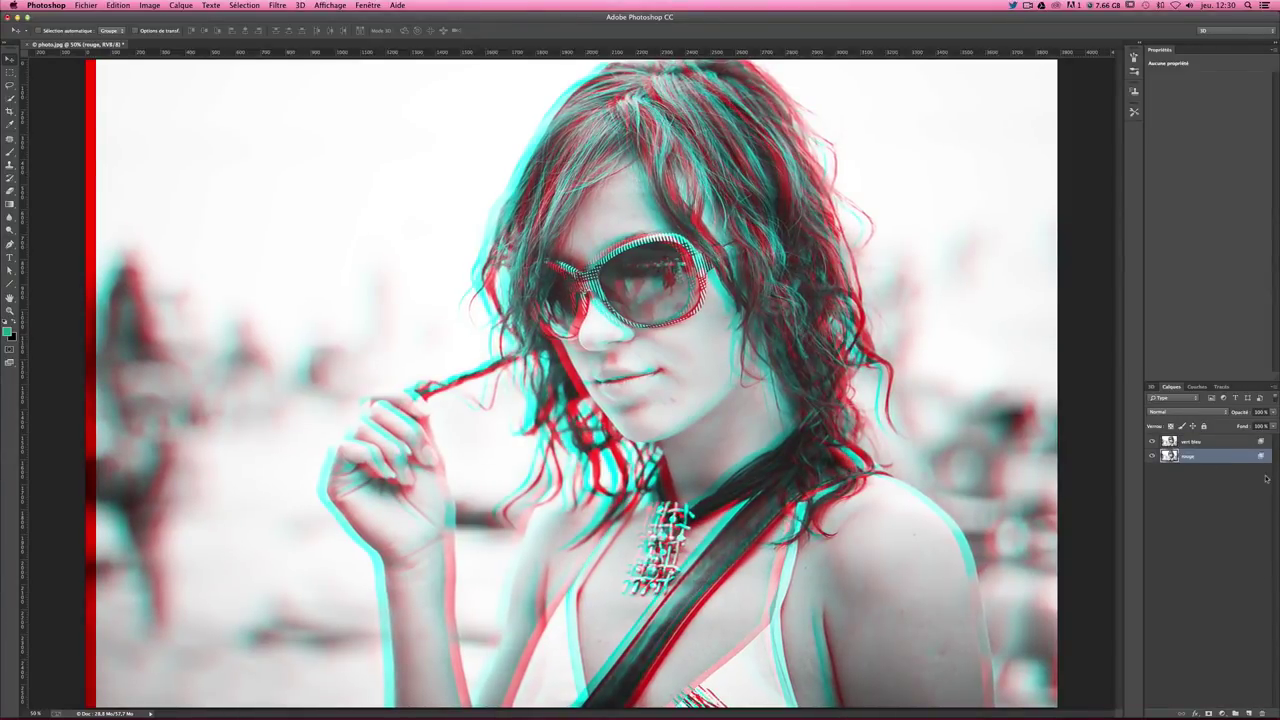
key("Left")
key("Left")
key("Left")
key("Left")
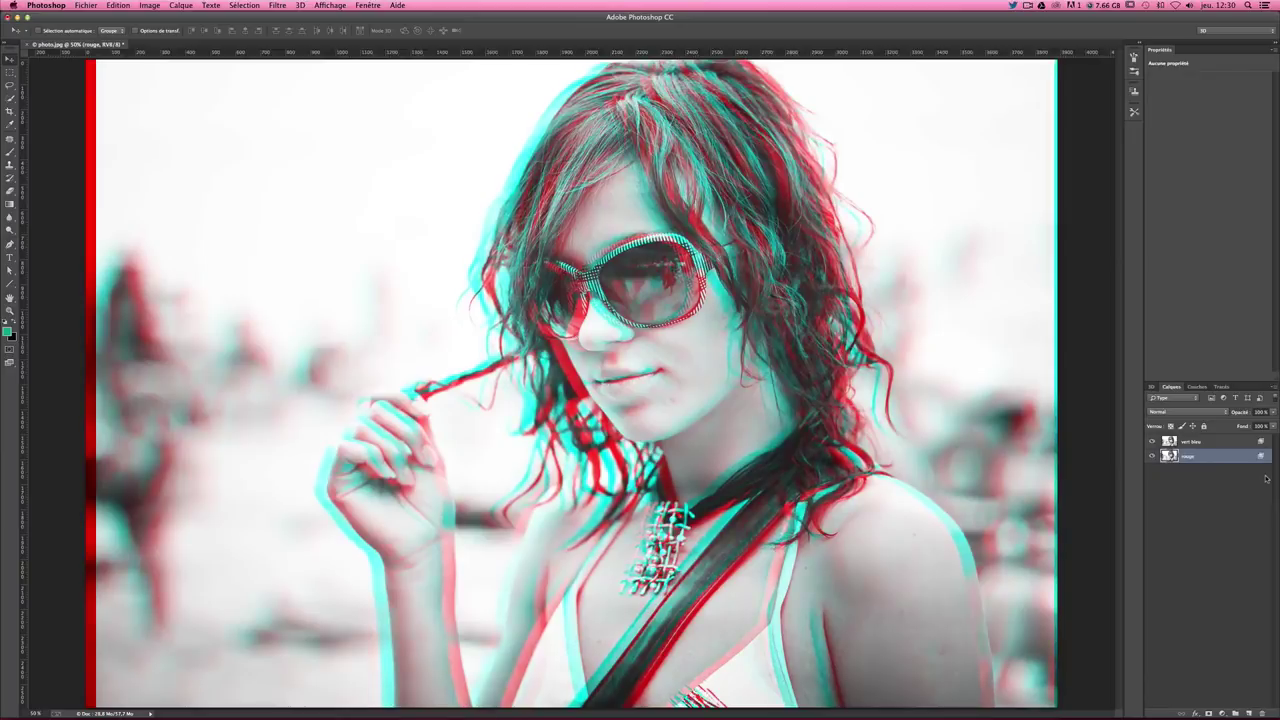
key("Left")
key("Left")
key("Left")
key("Right")
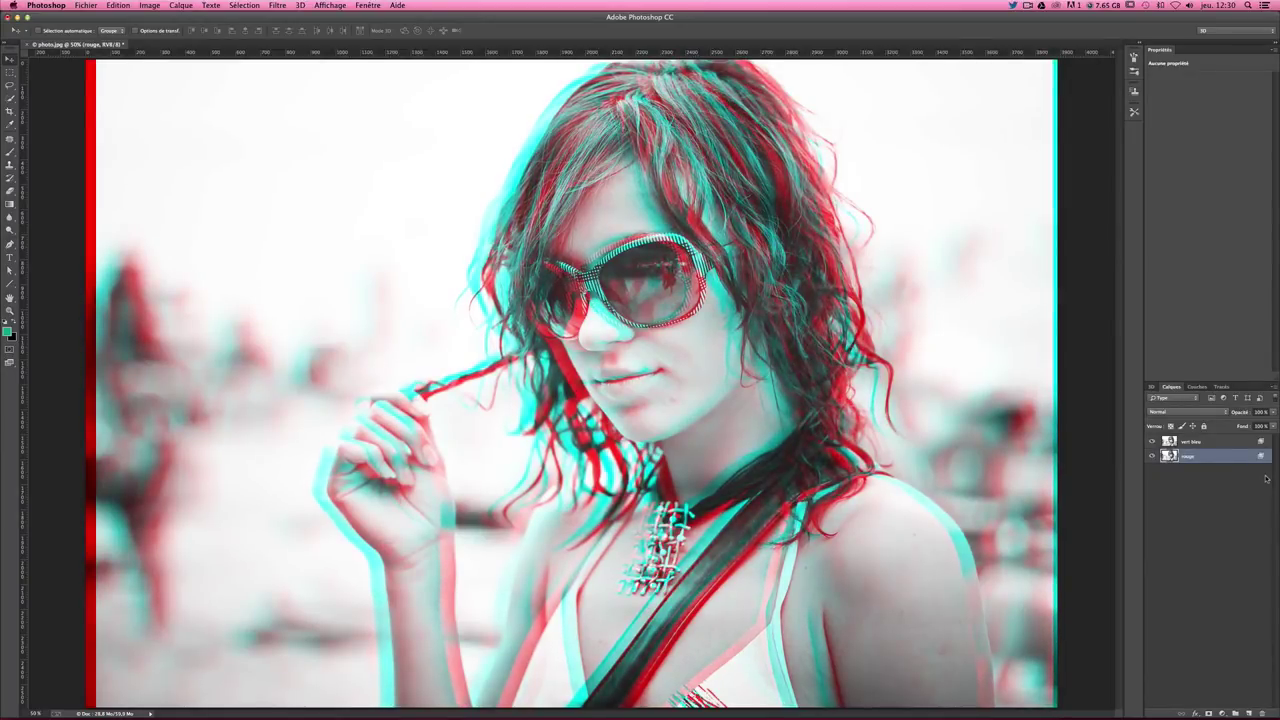
key("Right")
key("Right")
key("Right")
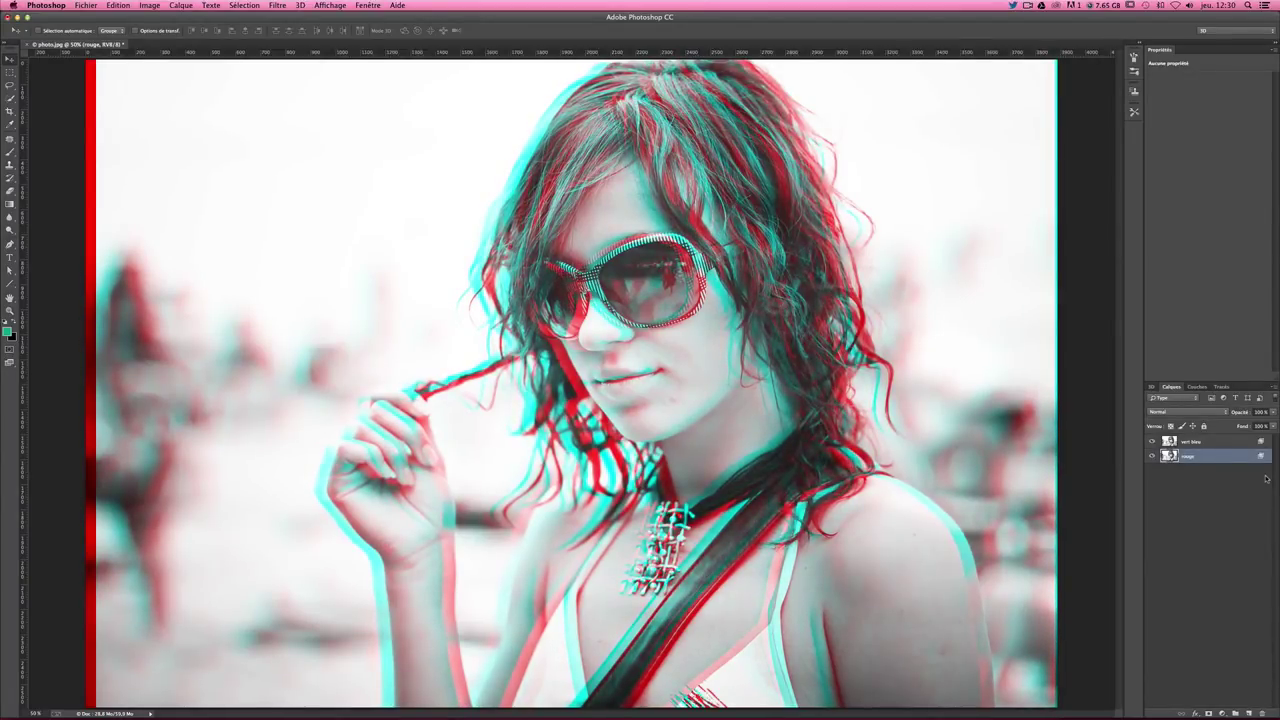
key("Down")
key("Down")
key("Down")
key("Down")
key("Down")
key("Down")
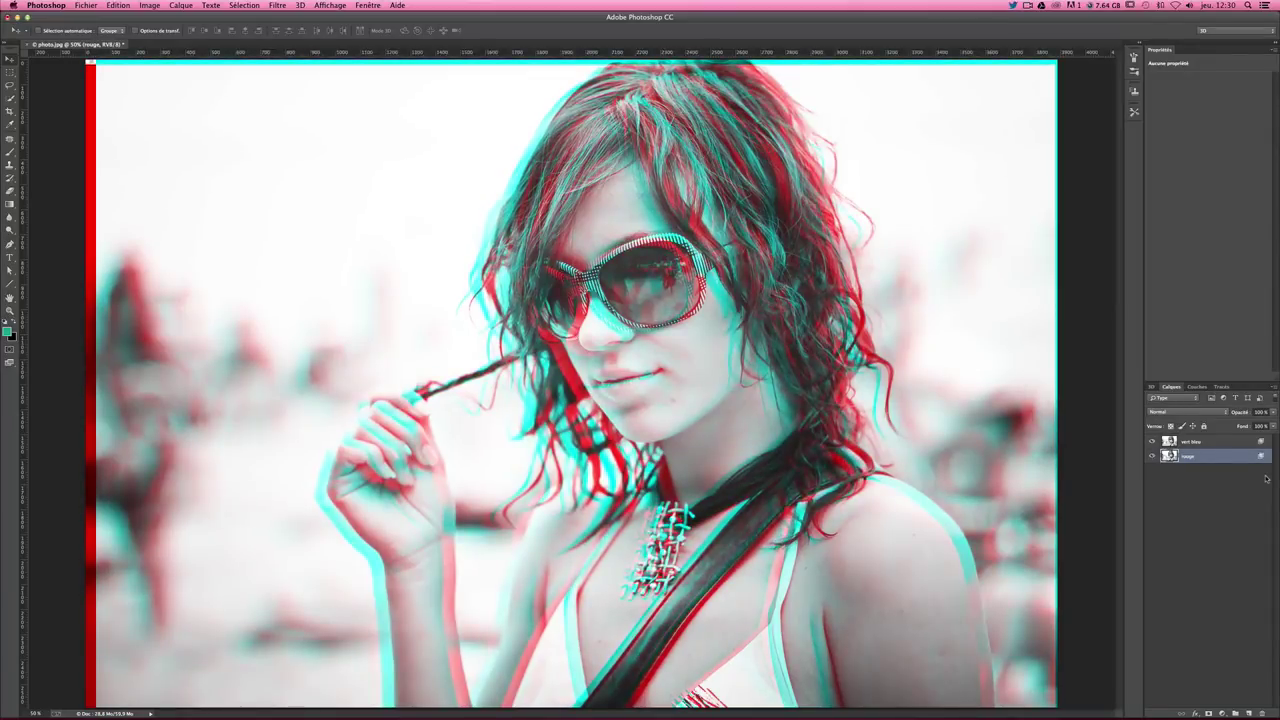
key("Up")
key("Down")
key("Up")
key("Down")
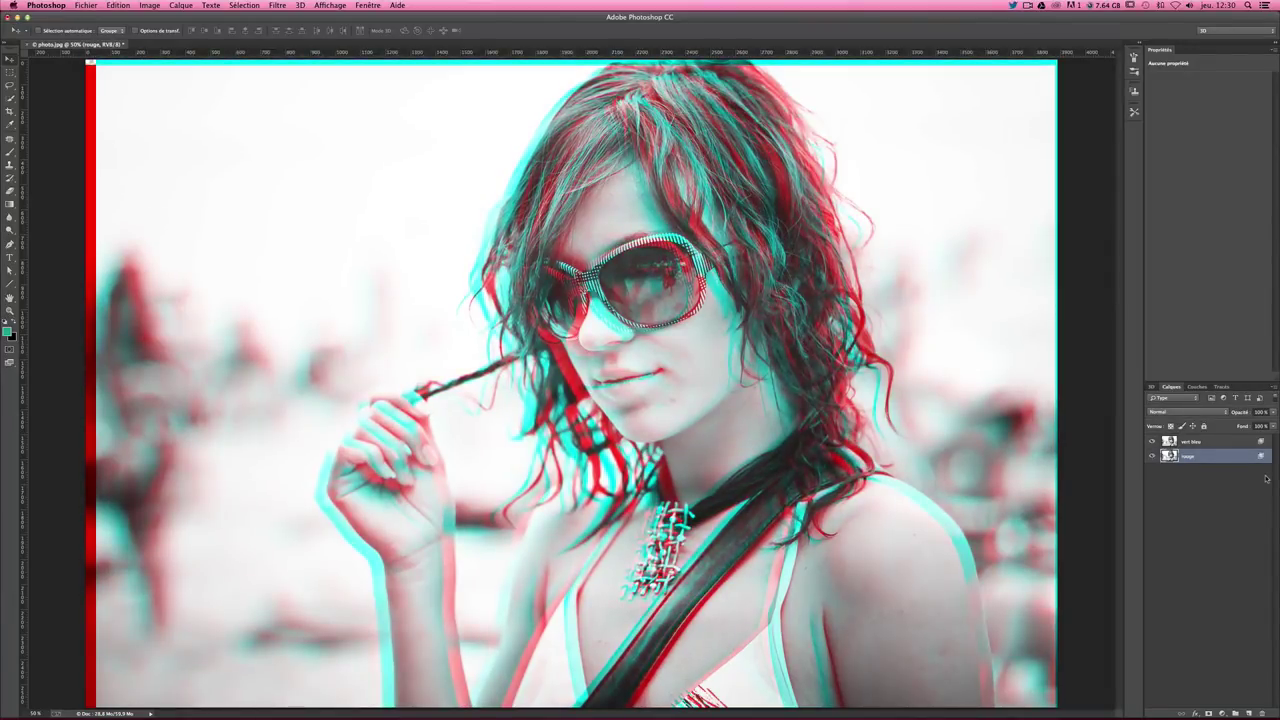
key("Down")
key("Left")
key("Up")
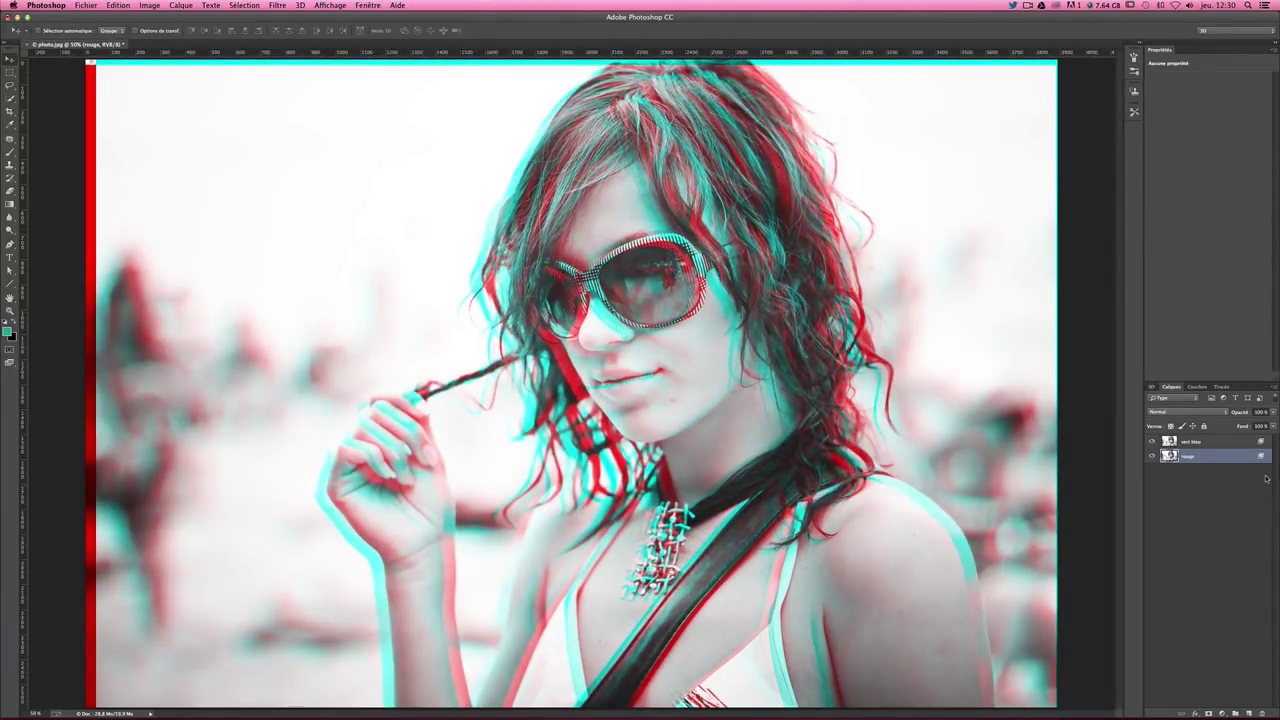
Zoom out to check the whole photo, return to 50%, and reselect the 'vert bleu' layer.
key("ctrl+minus")
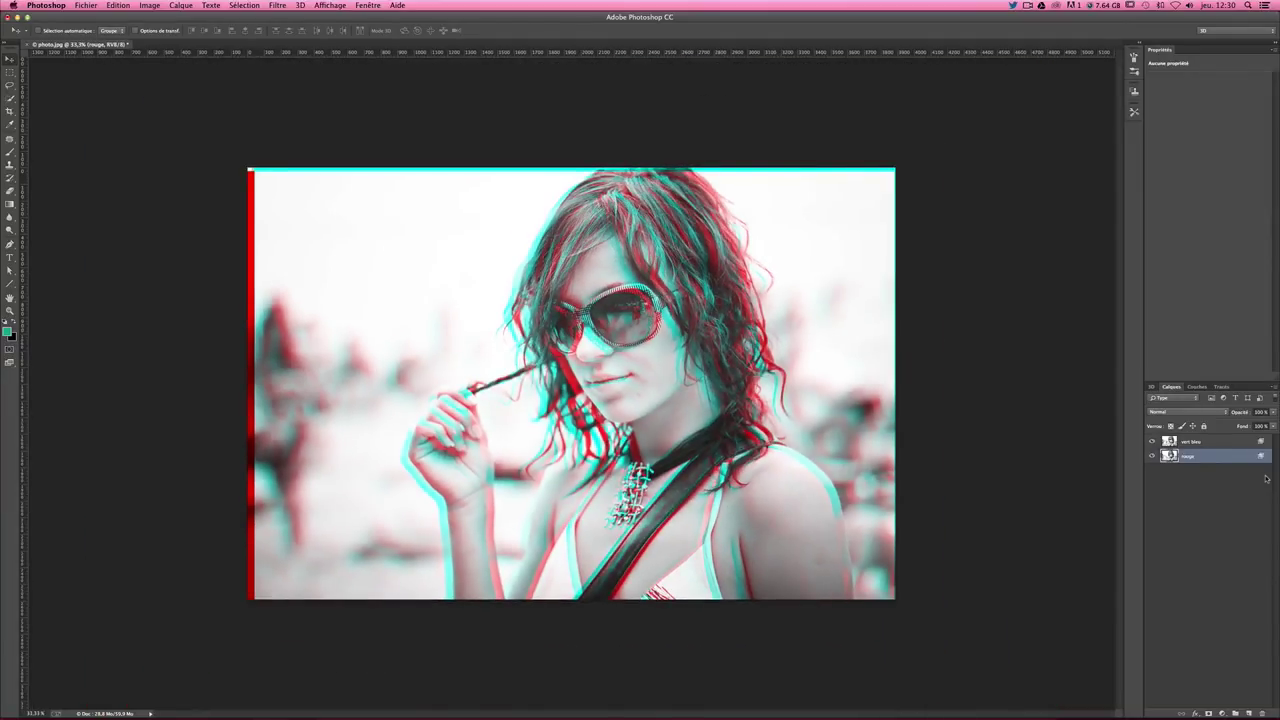
key("ctrl+plus")
key("ctrl+minus")
key("ctrl+plus")
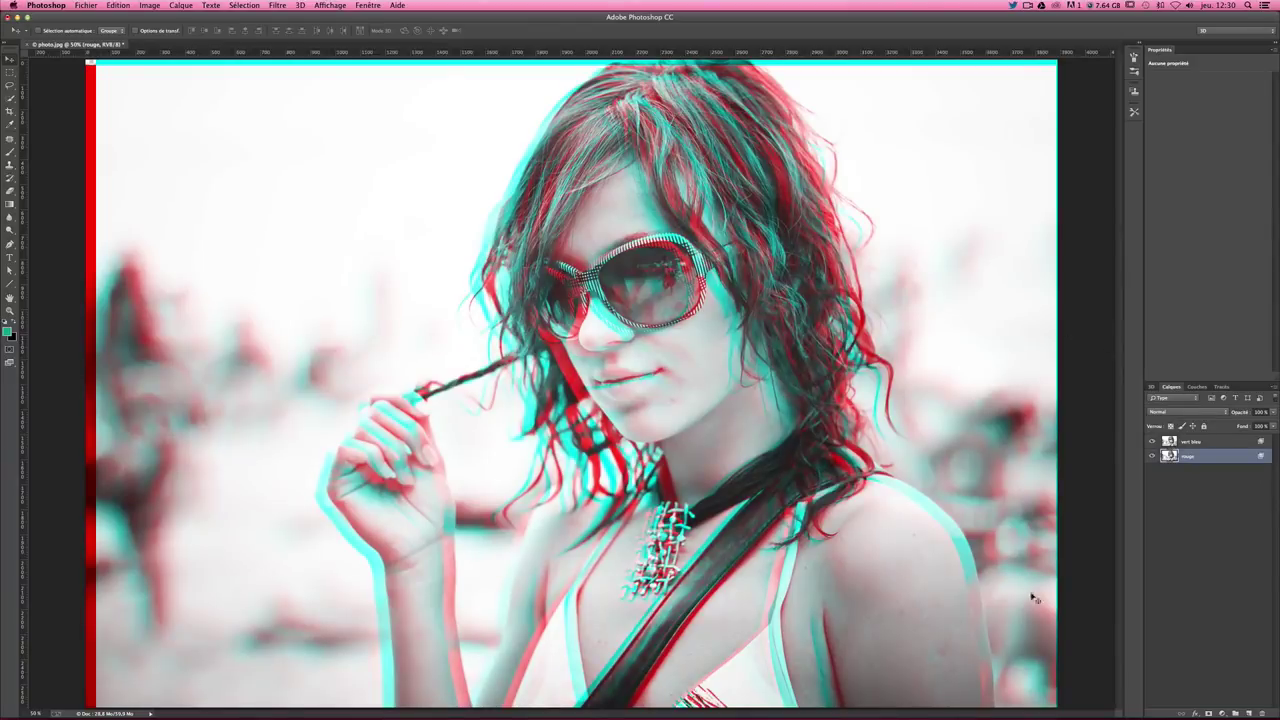
left_click(1238, 442)
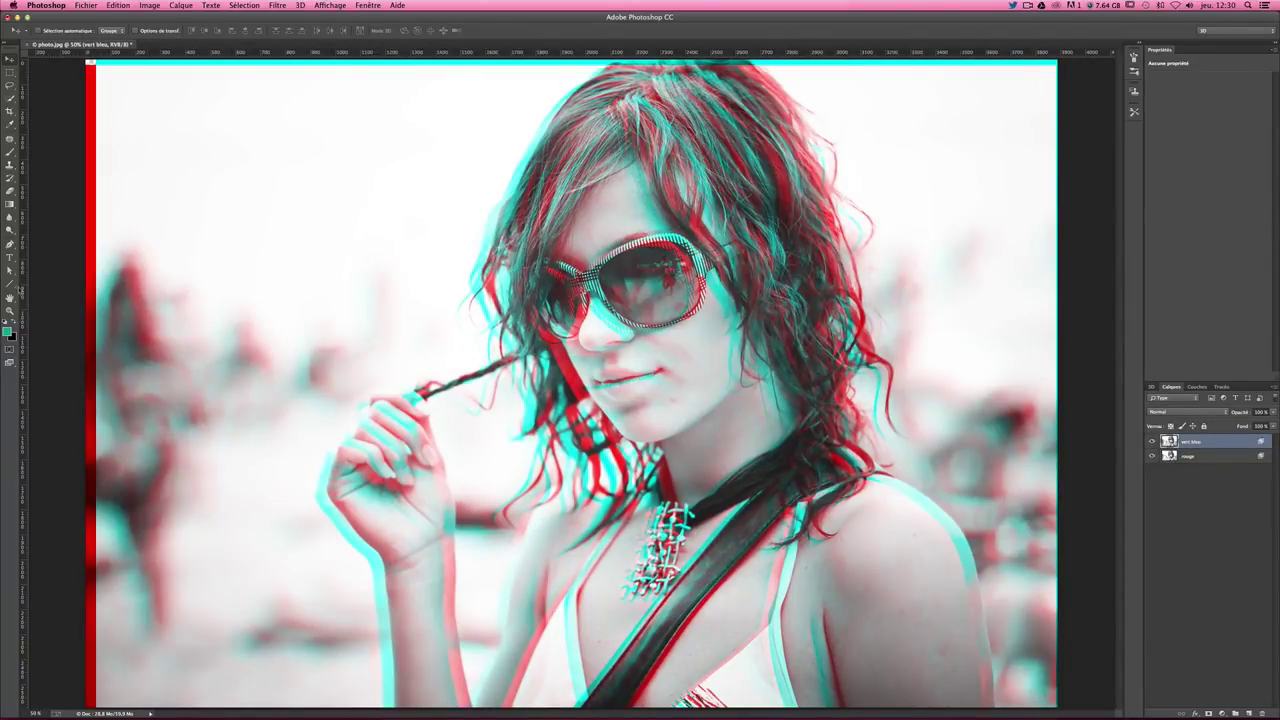
Add a '3D' text layer in the upper-left sky of the photo.
left_click(10, 257)
left_click(254, 210)
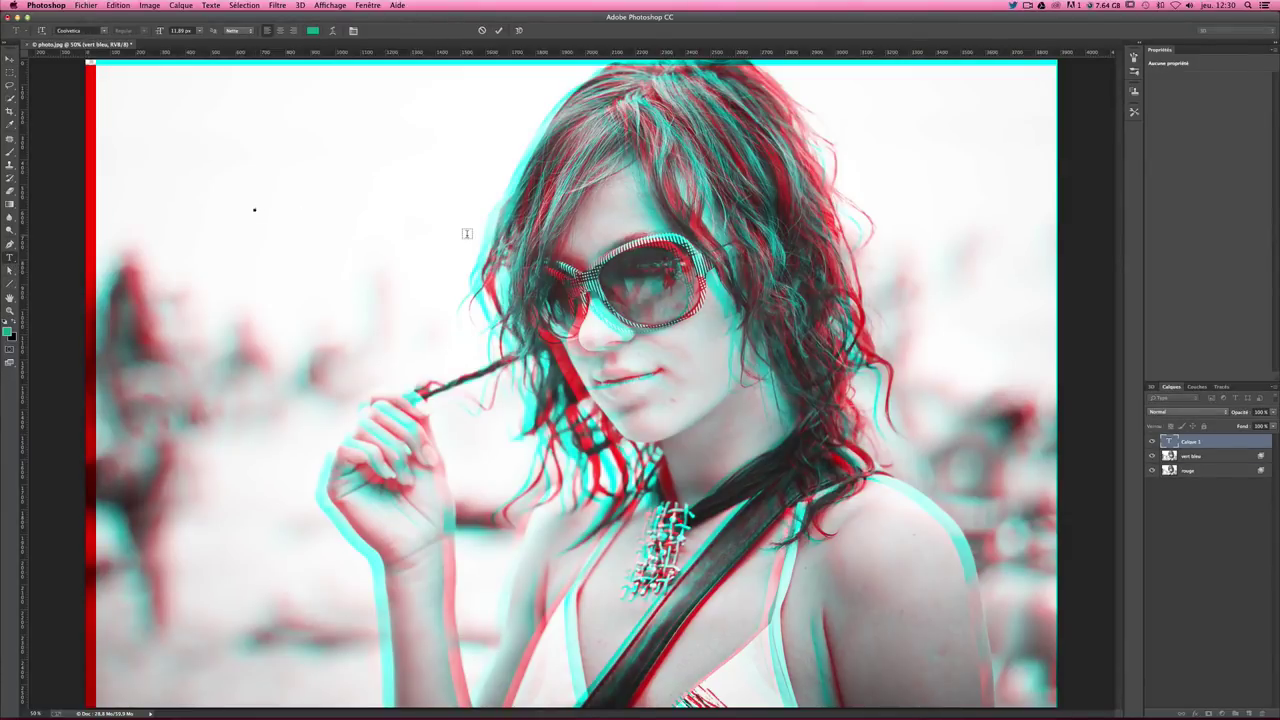
left_click(10, 60)
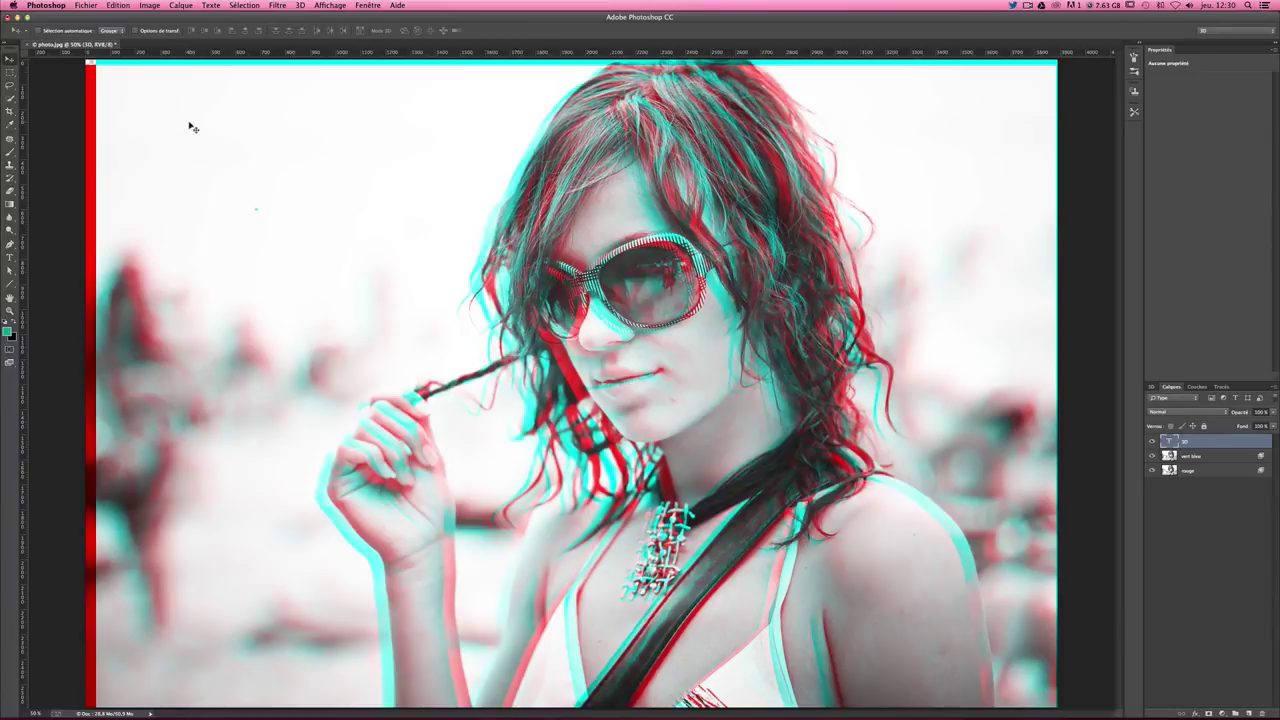
Scale the '3D' text up greatly and position it in the upper left.
key("ctrl+t")
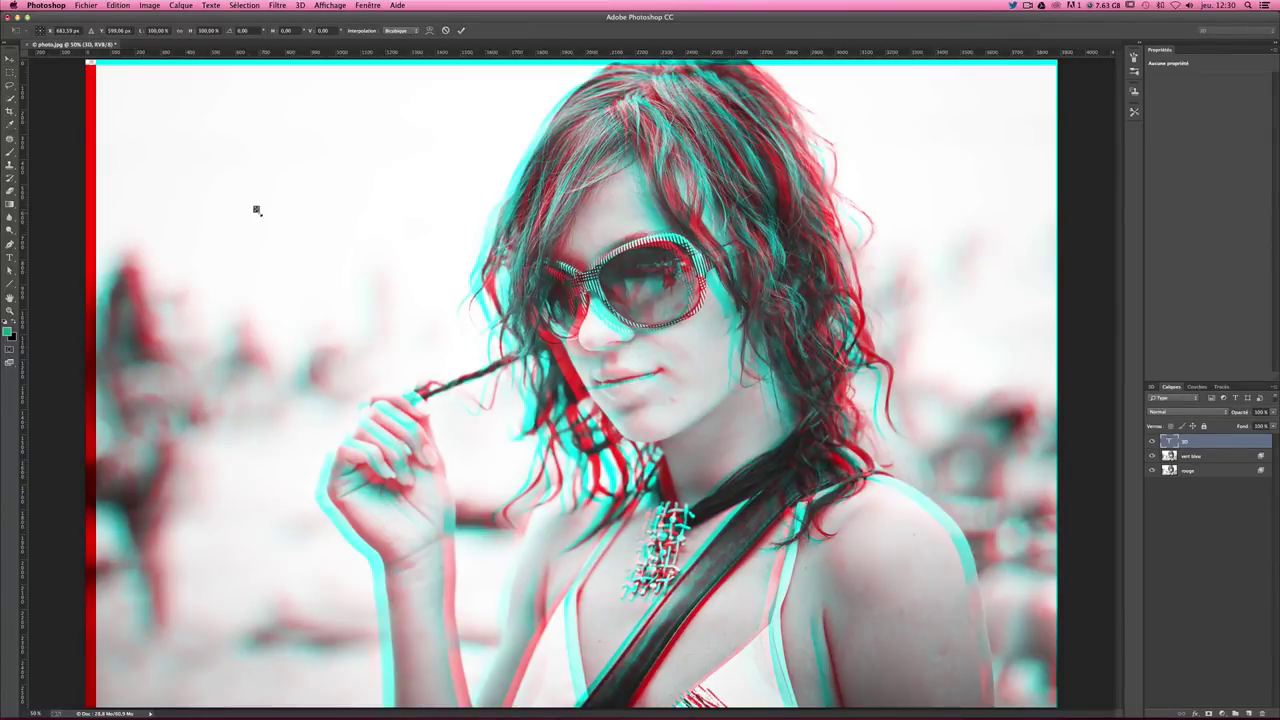
key("Return")
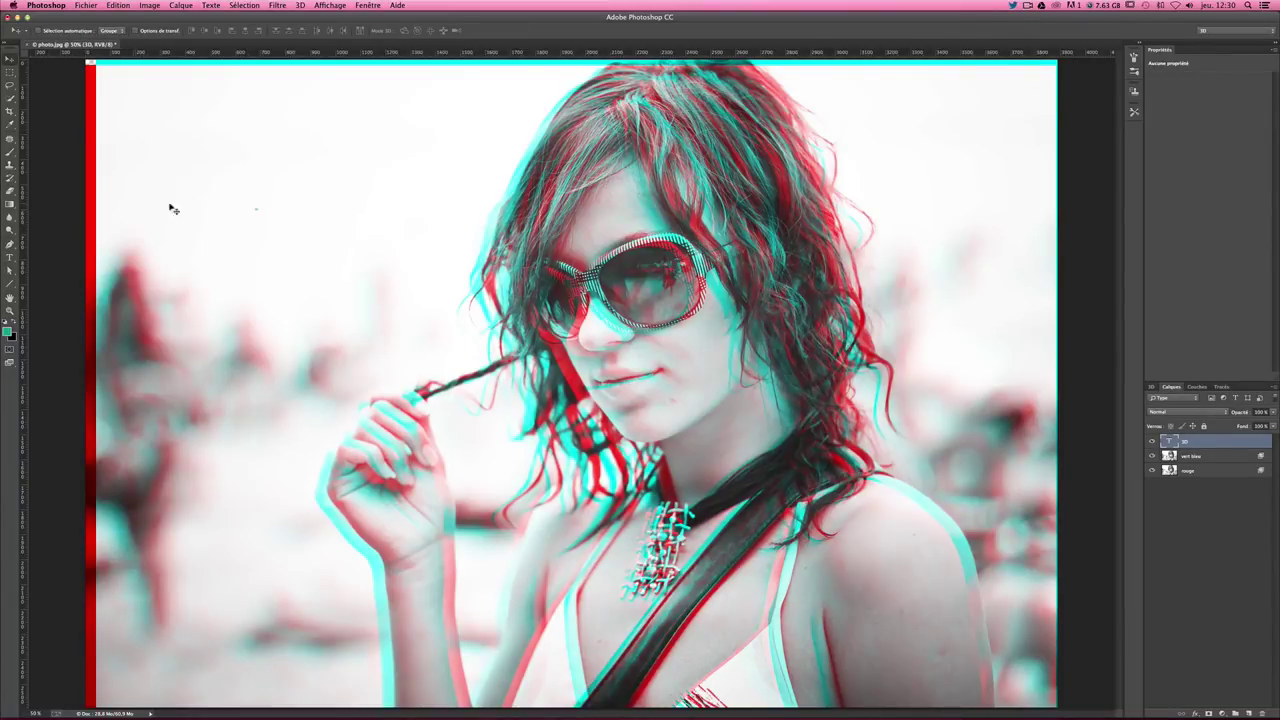
key("ctrl+t")
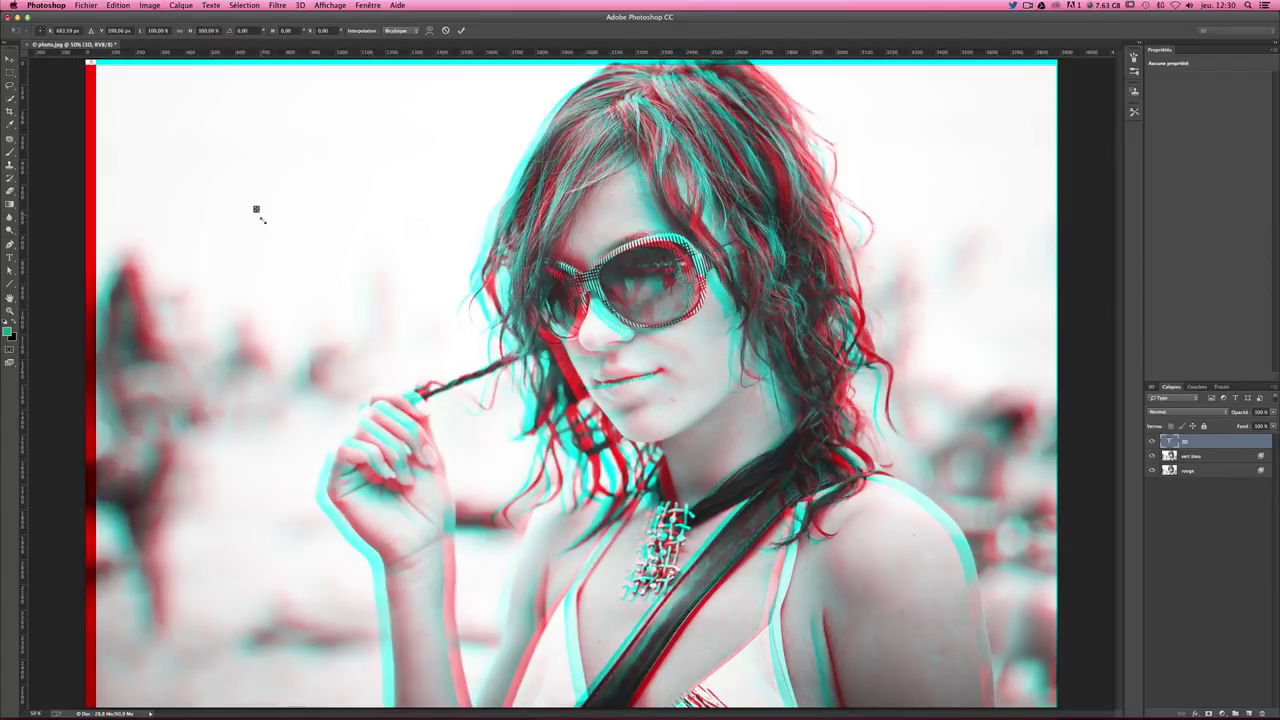
left_click_drag(257, 210, 699, 646)
left_click_drag(700, 590, 514, 449)
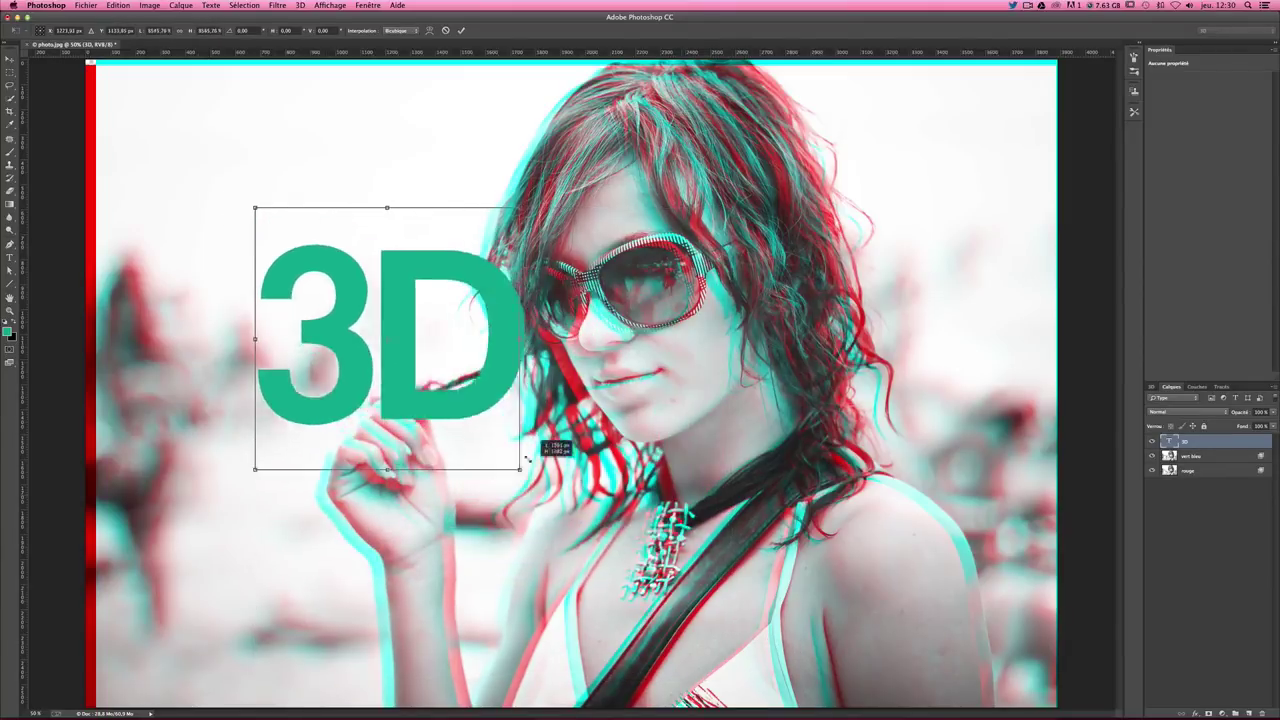
left_click_drag(474, 403, 363, 348)
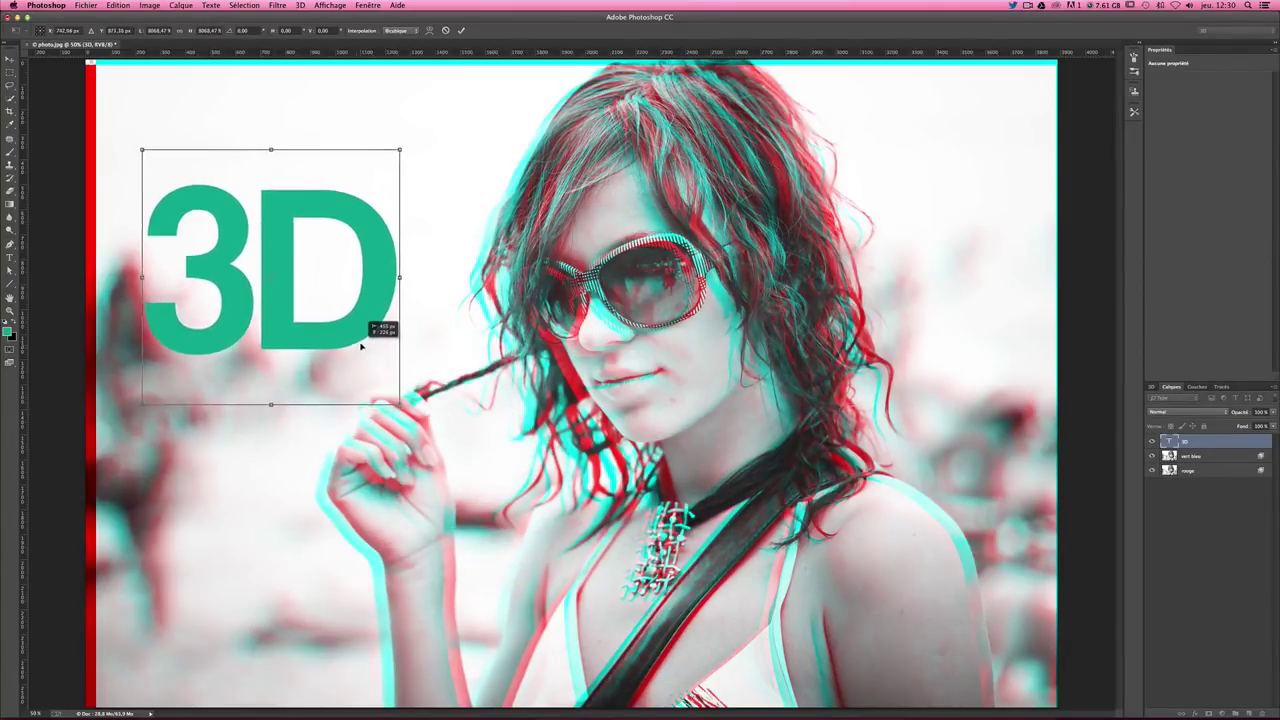
key("Return")
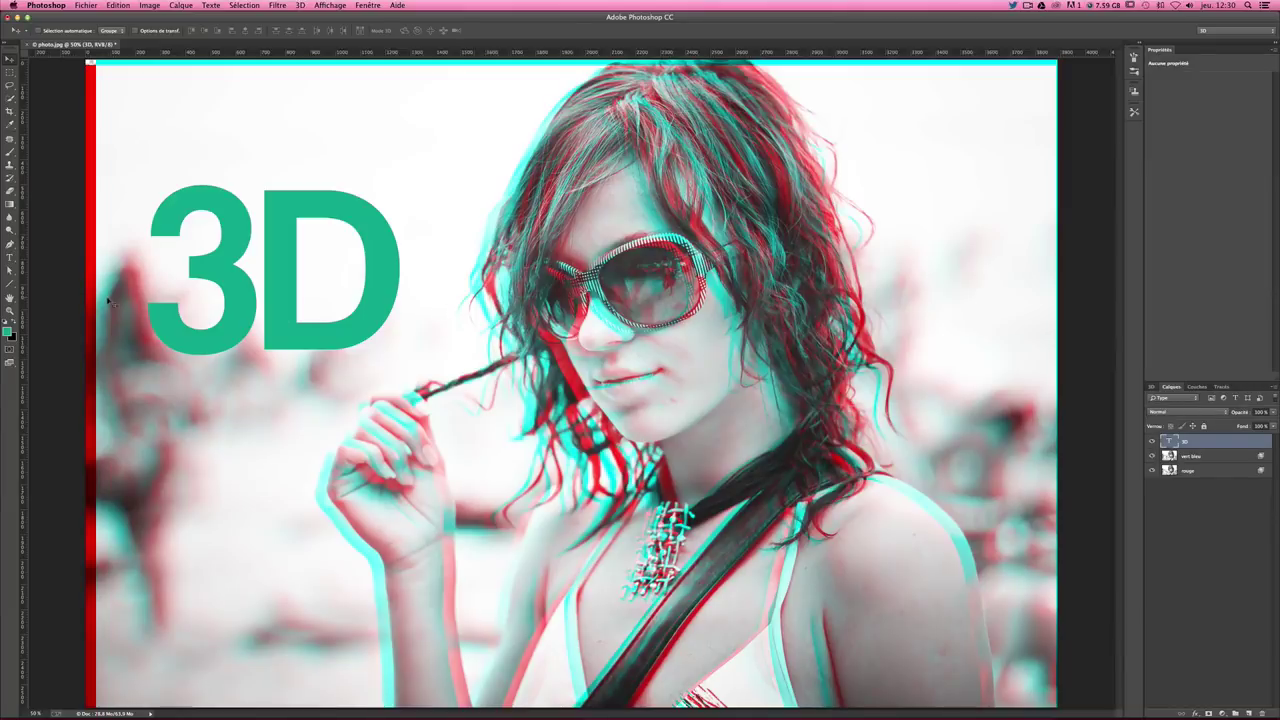
Color the '3' of the title cyan, sampled from the photo.
left_click(9, 258)
left_click(222, 258)
left_click_drag(222, 258, 165, 256)
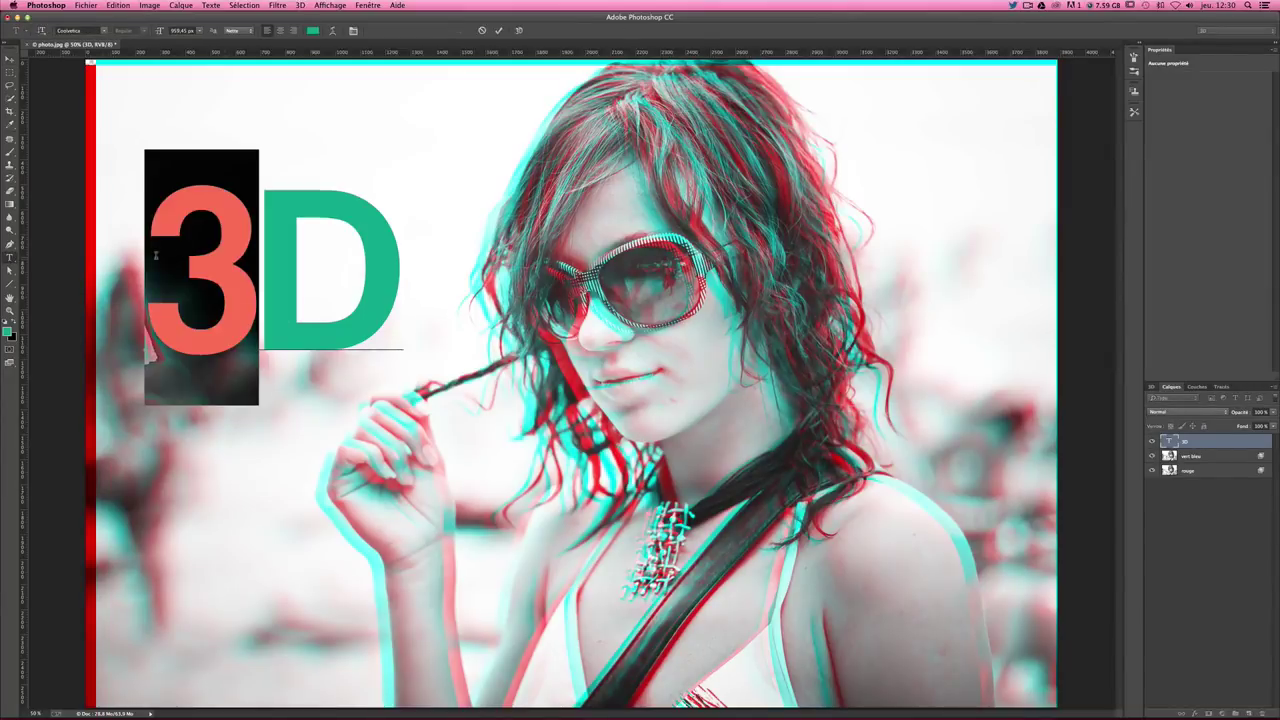
left_click(177, 255)
left_click_drag(260, 256, 116, 254)
key("ctrl+t")
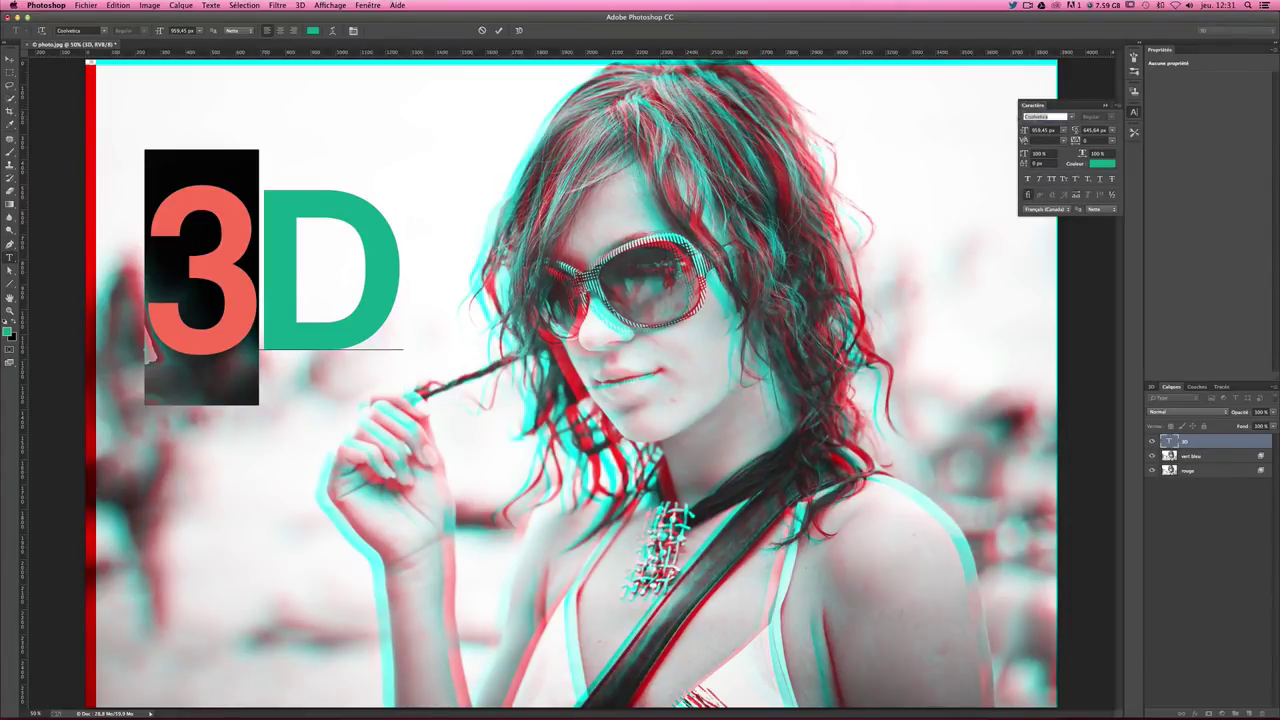
left_click(1103, 167)
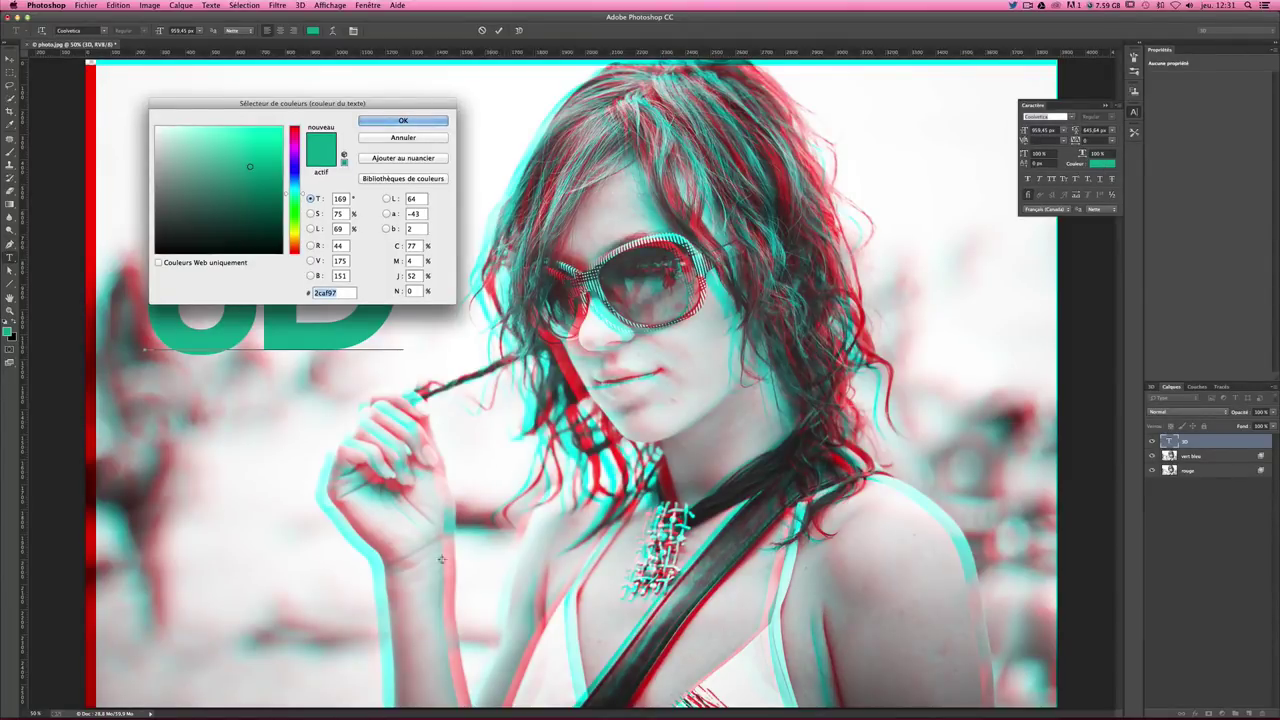
left_click(613, 468)
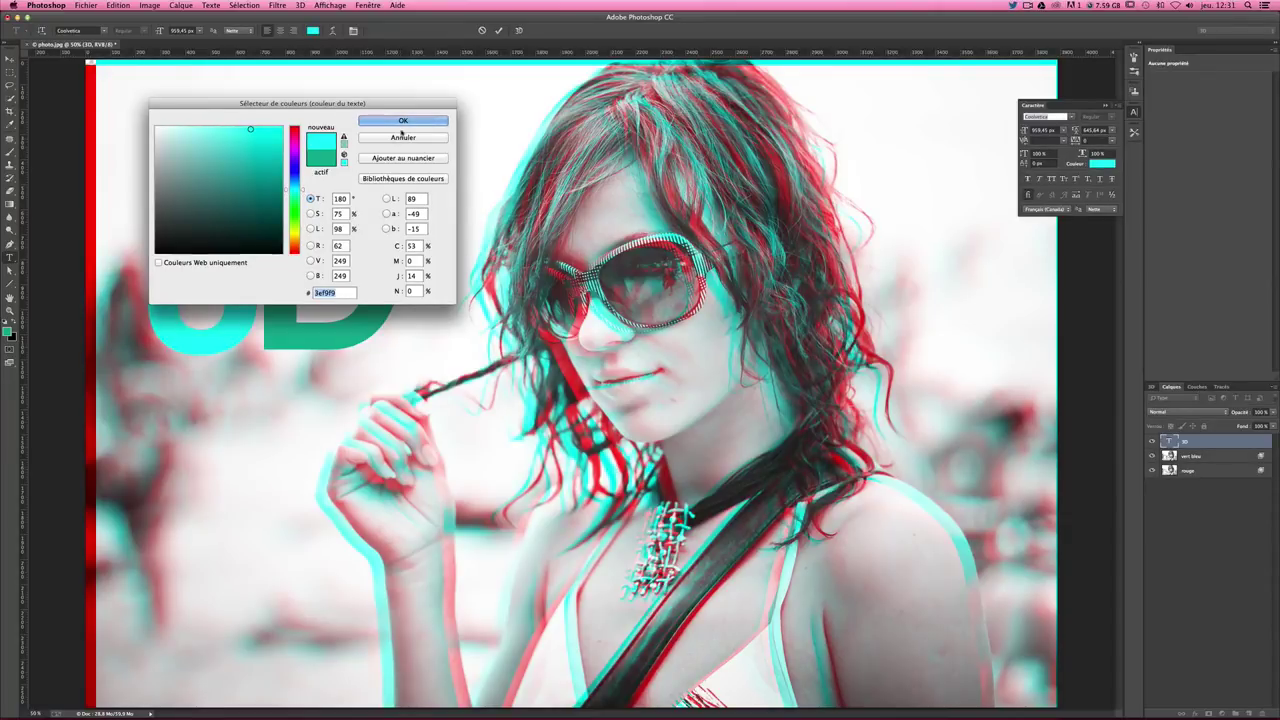
left_click(403, 121)
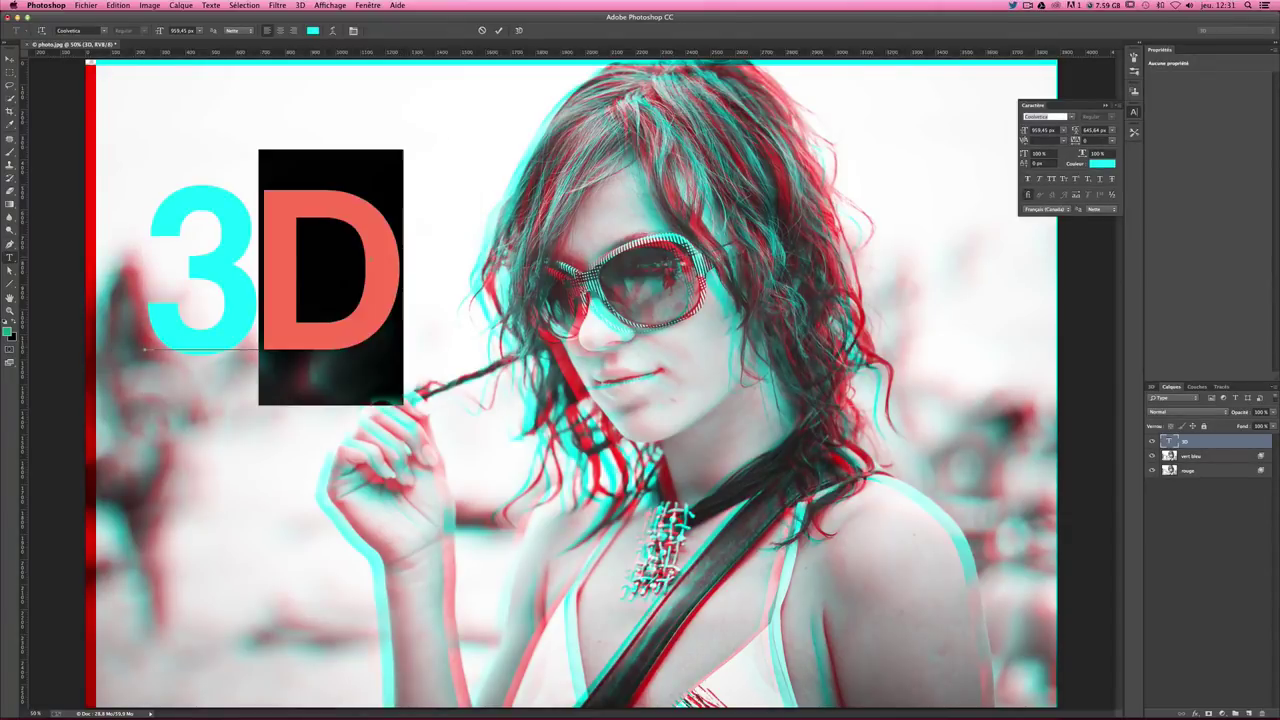
Color the 'D' red with hex e92e2e, then start a new text block at lower left.
left_click(1101, 163)
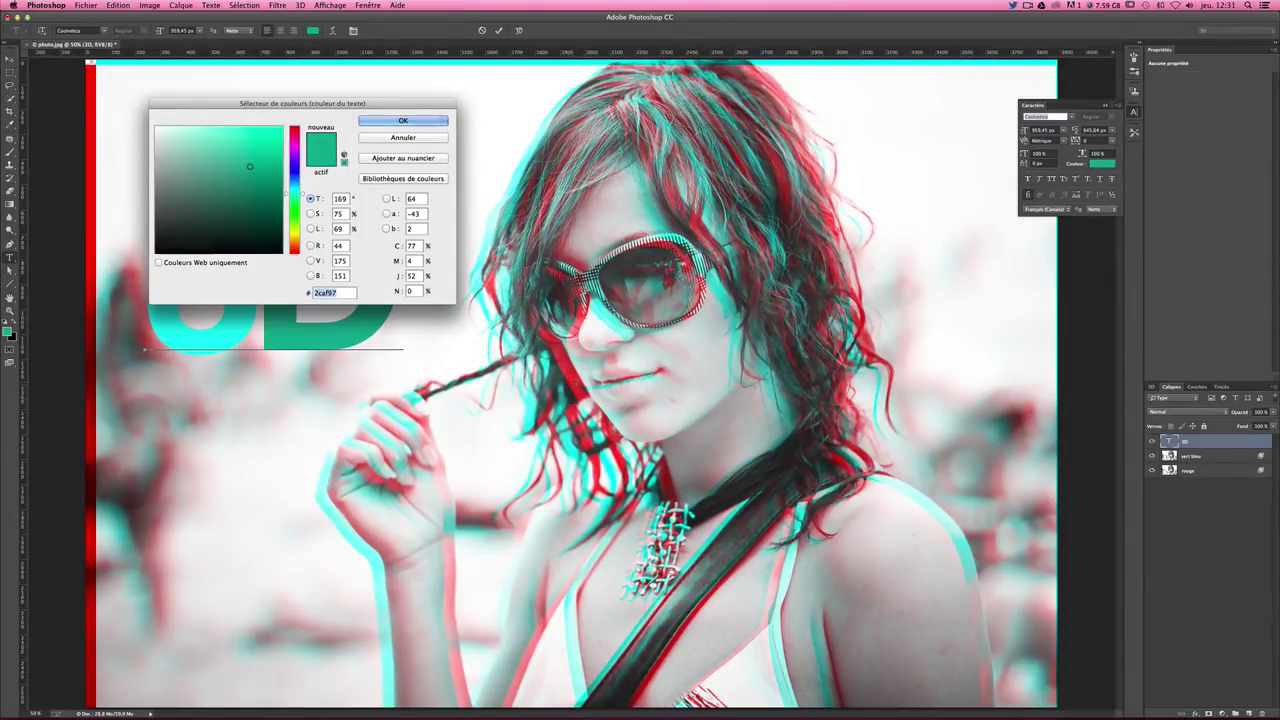
type("e92e2e")
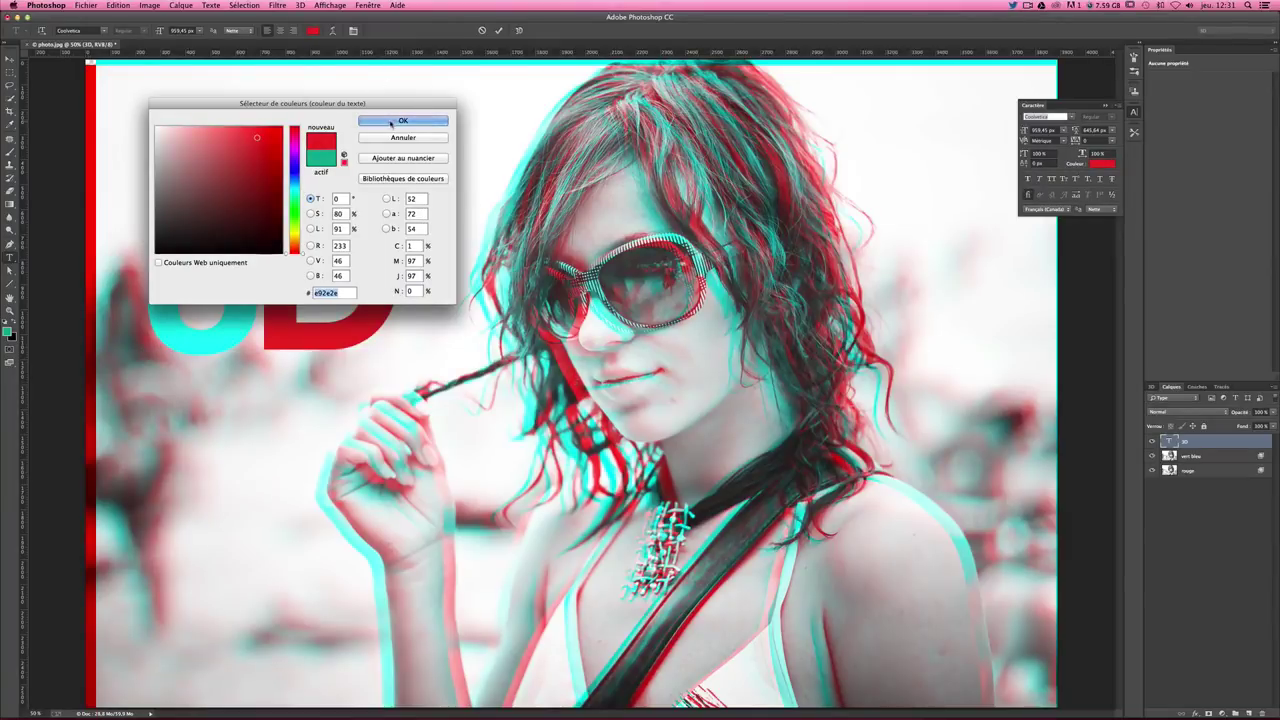
left_click(392, 124)
left_click(10, 60)
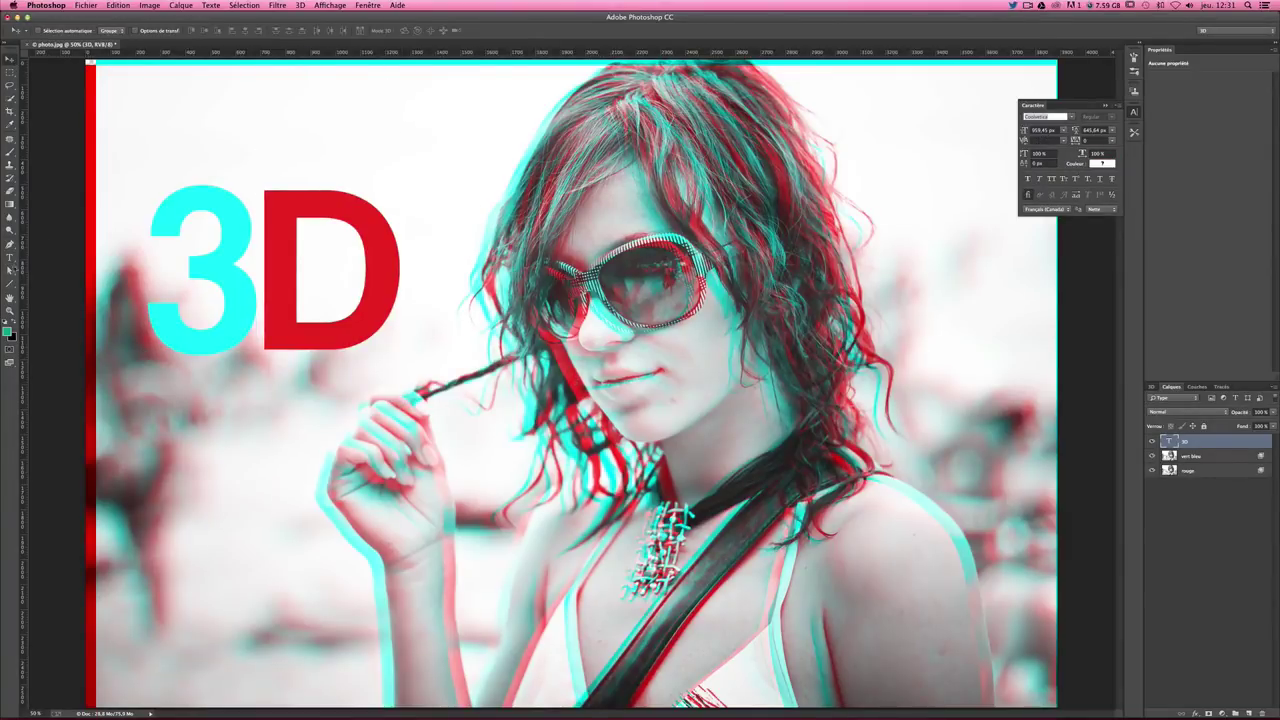
left_click(10, 258)
left_click(190, 470)
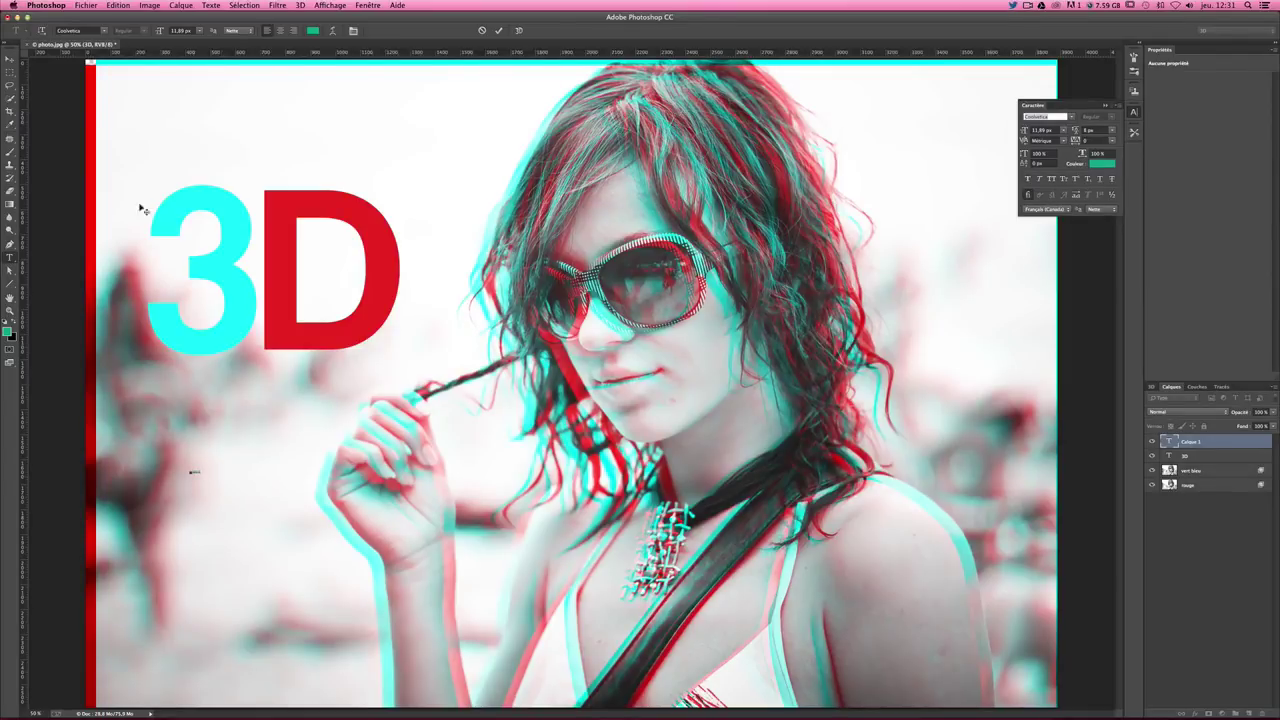
Enlarge the new text and retype it as 'Effect' beneath the '3D' title.
left_click(10, 60)
key("ctrl+t")
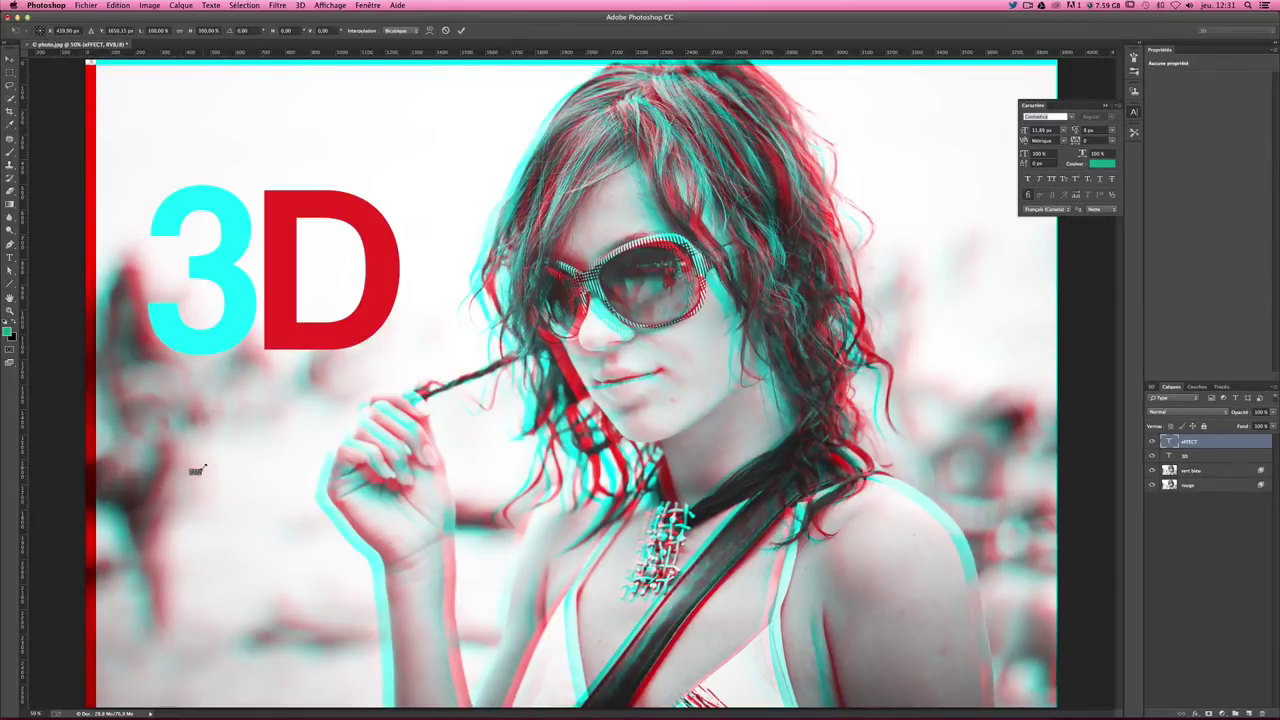
left_click_drag(200, 466, 273, 447)
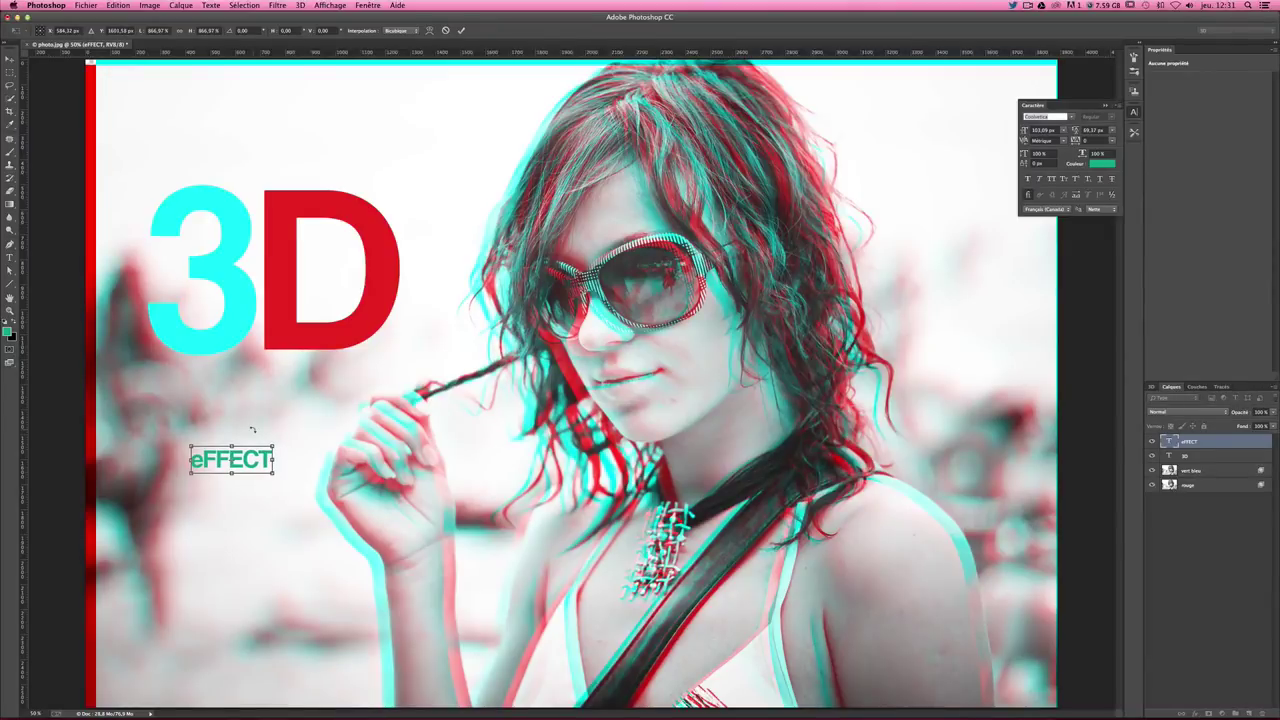
key("Return")
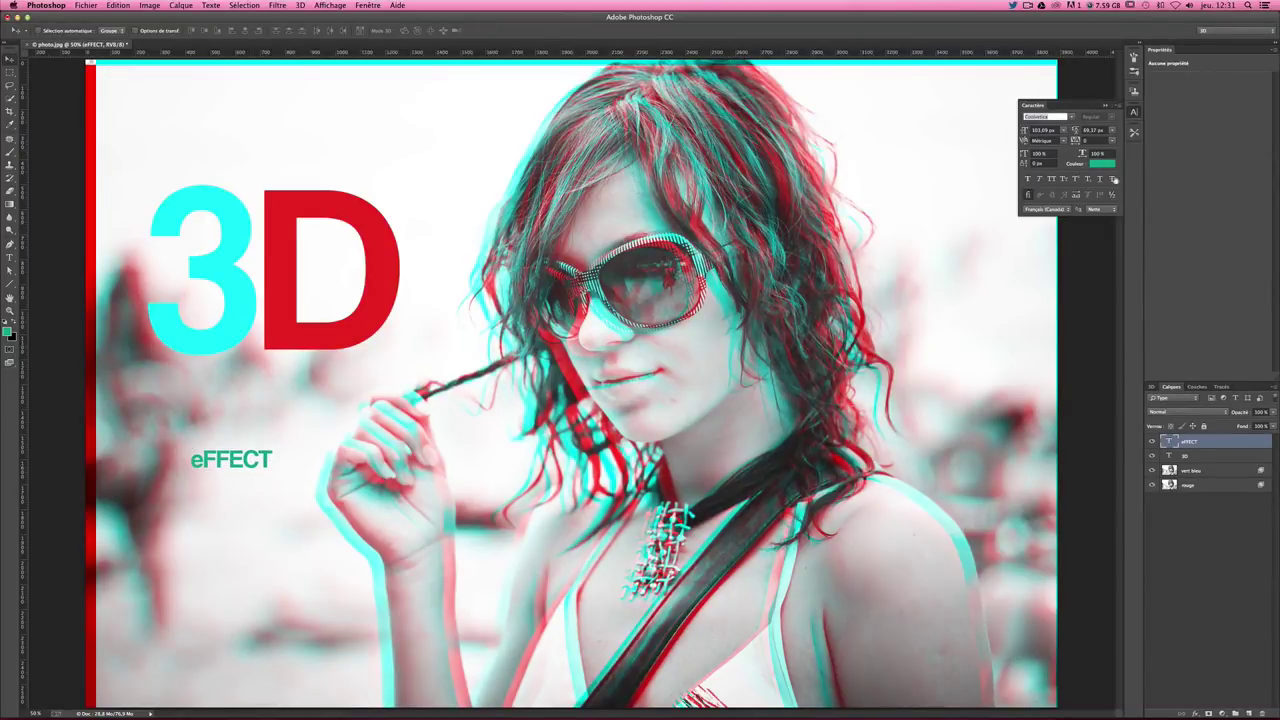
double_click(1168, 441)
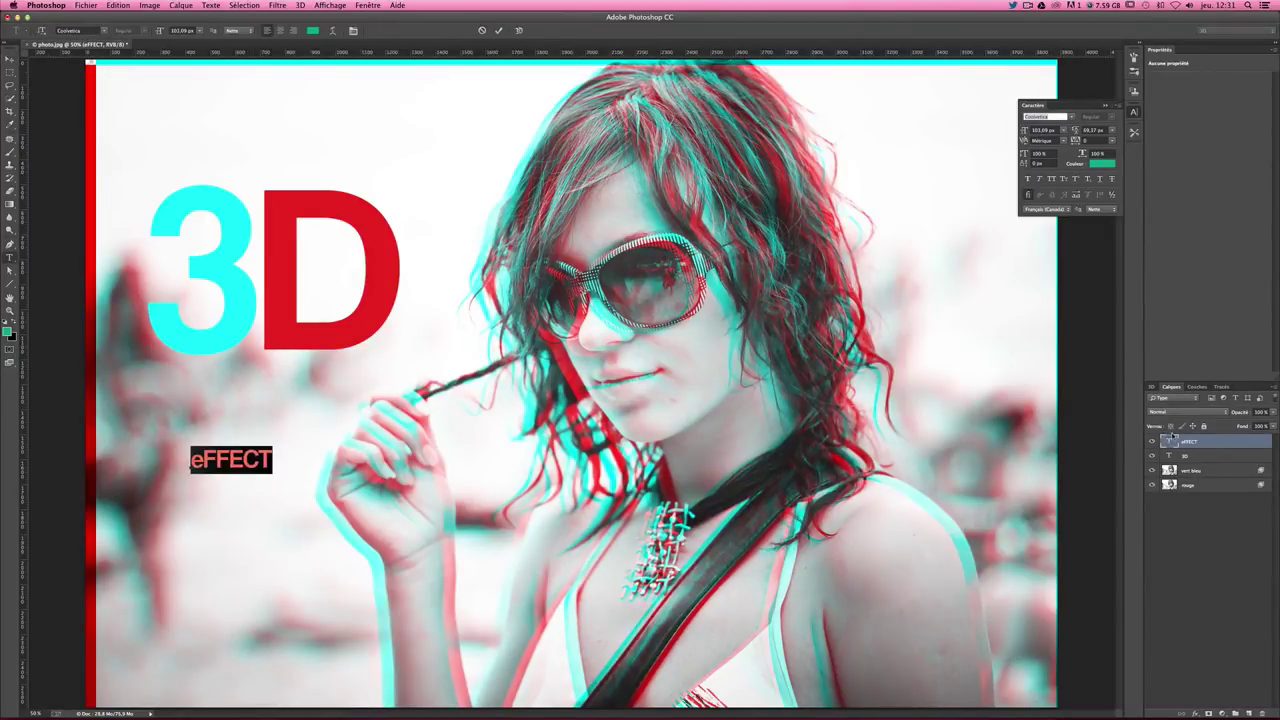
type("Effect")
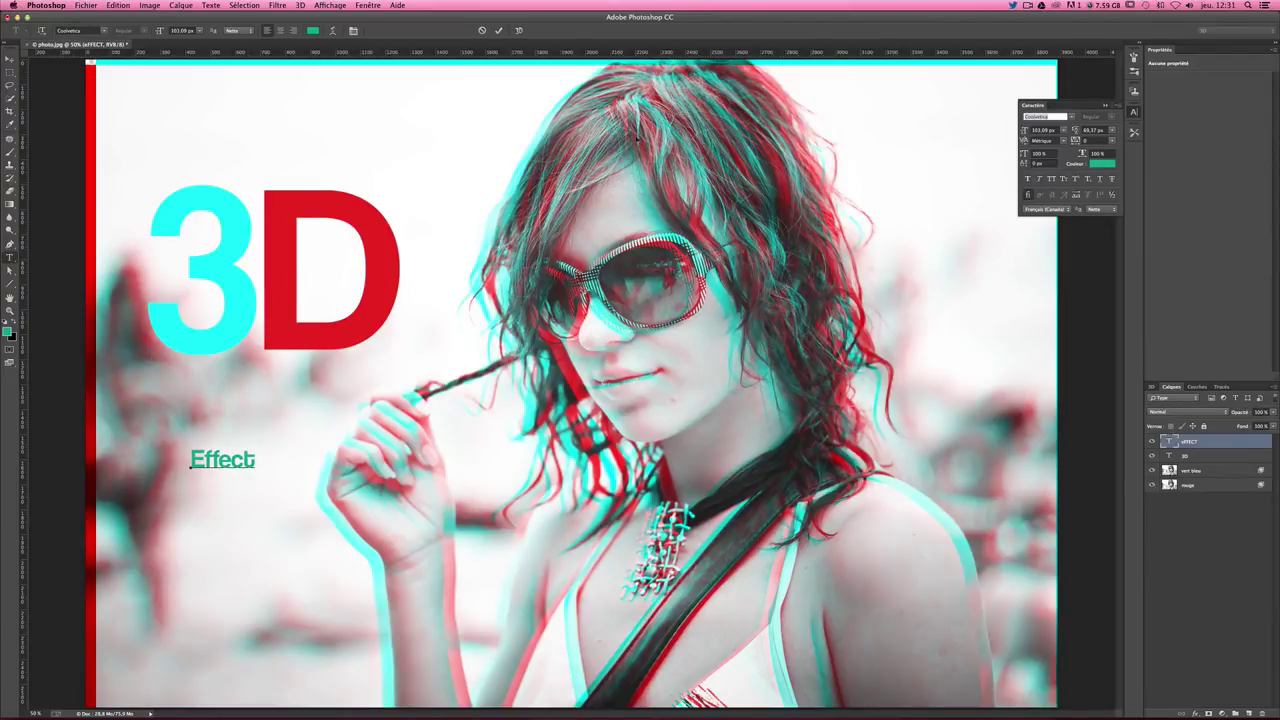
key("ctrl+Return")
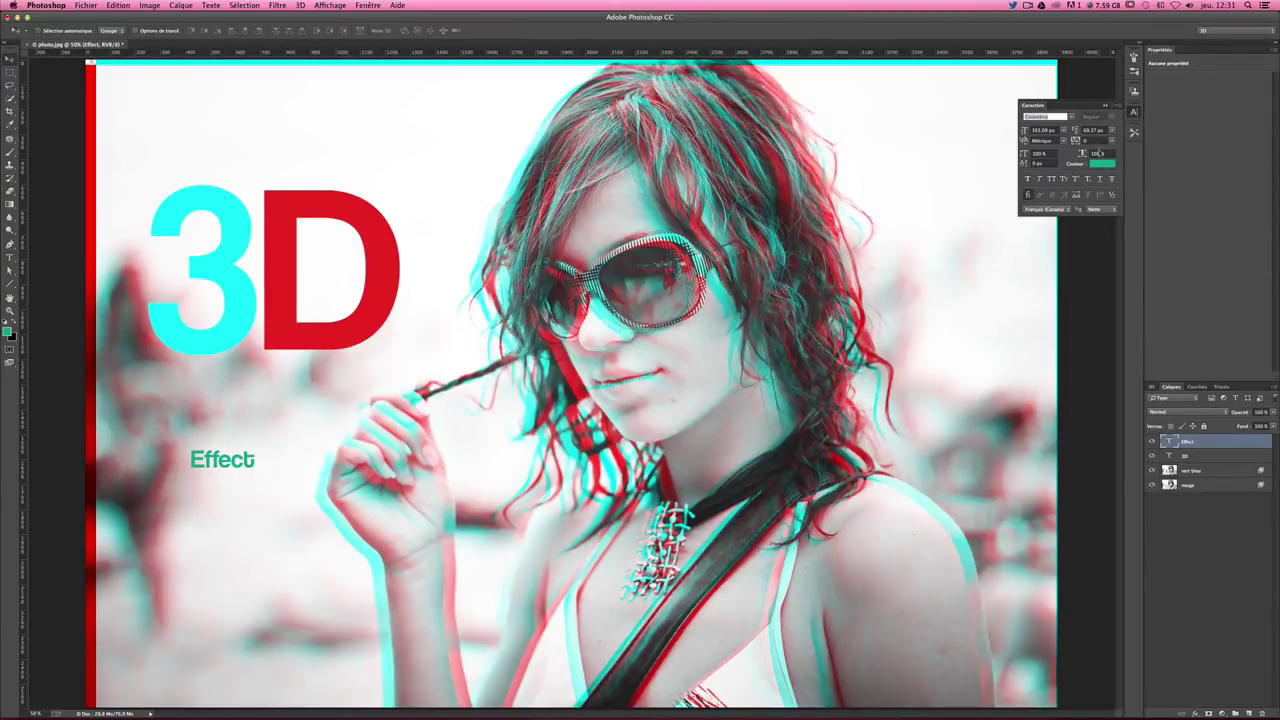
Color the 'Effect' text dark grey, sampled from the strap.
left_click(1101, 163)
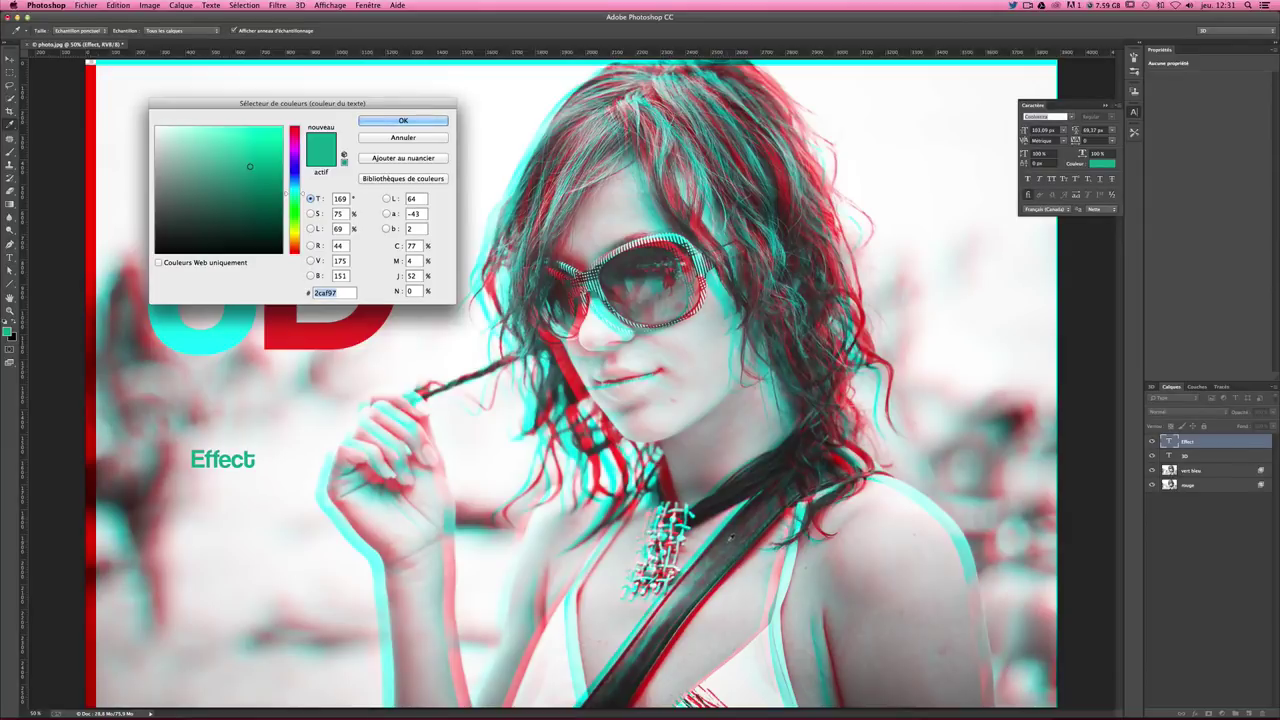
left_click(730, 538)
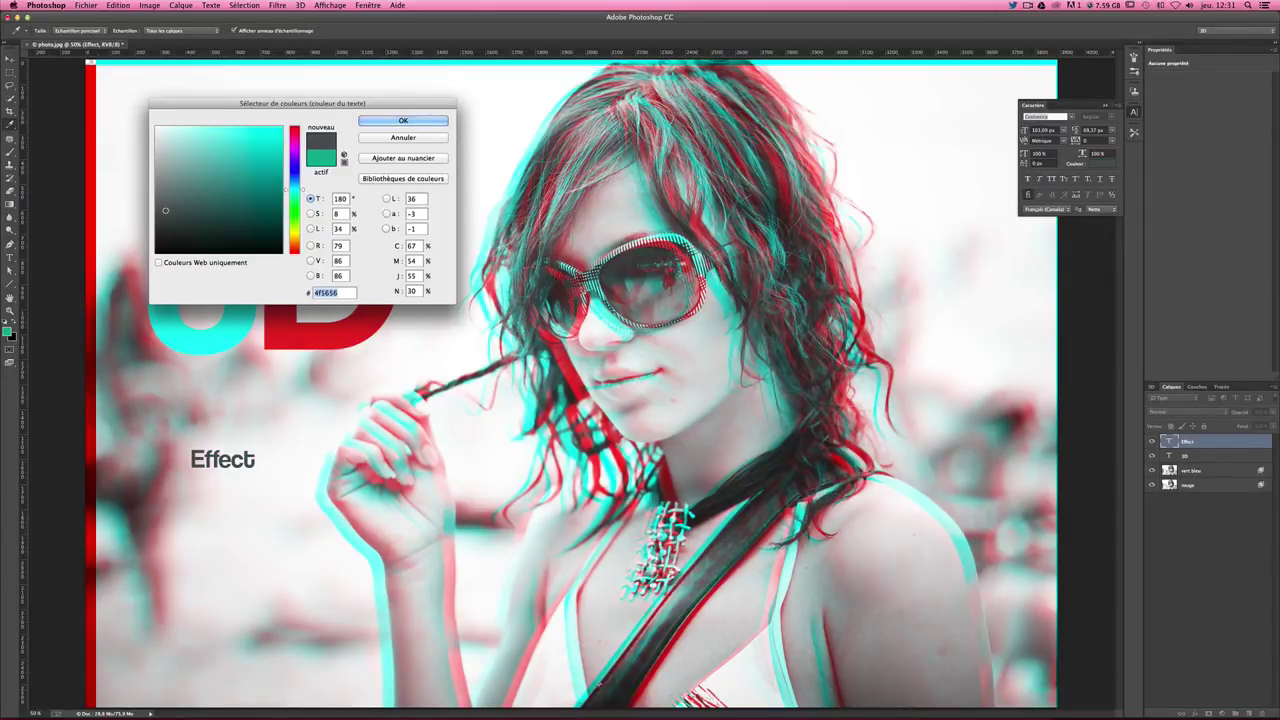
left_click(405, 122)
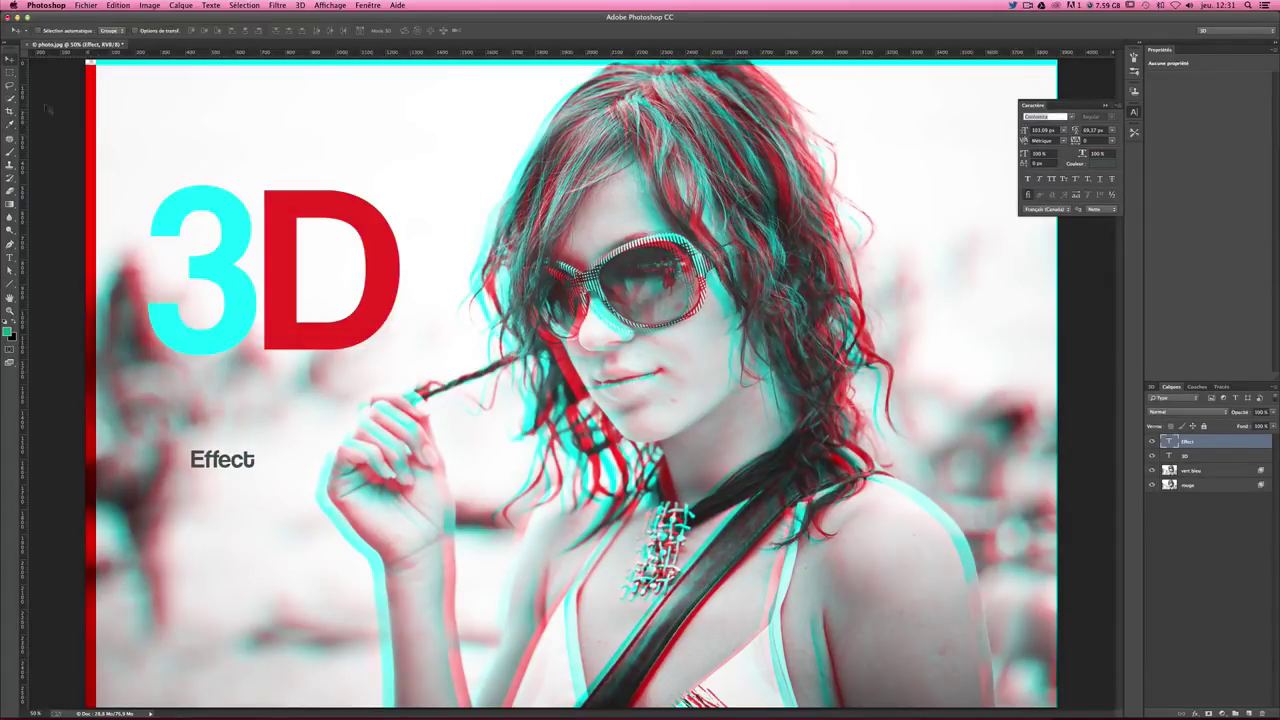
Move 'Effect' onto the red D, shrink it slightly, and zoom out to check.
left_click_drag(220, 514, 318, 337)
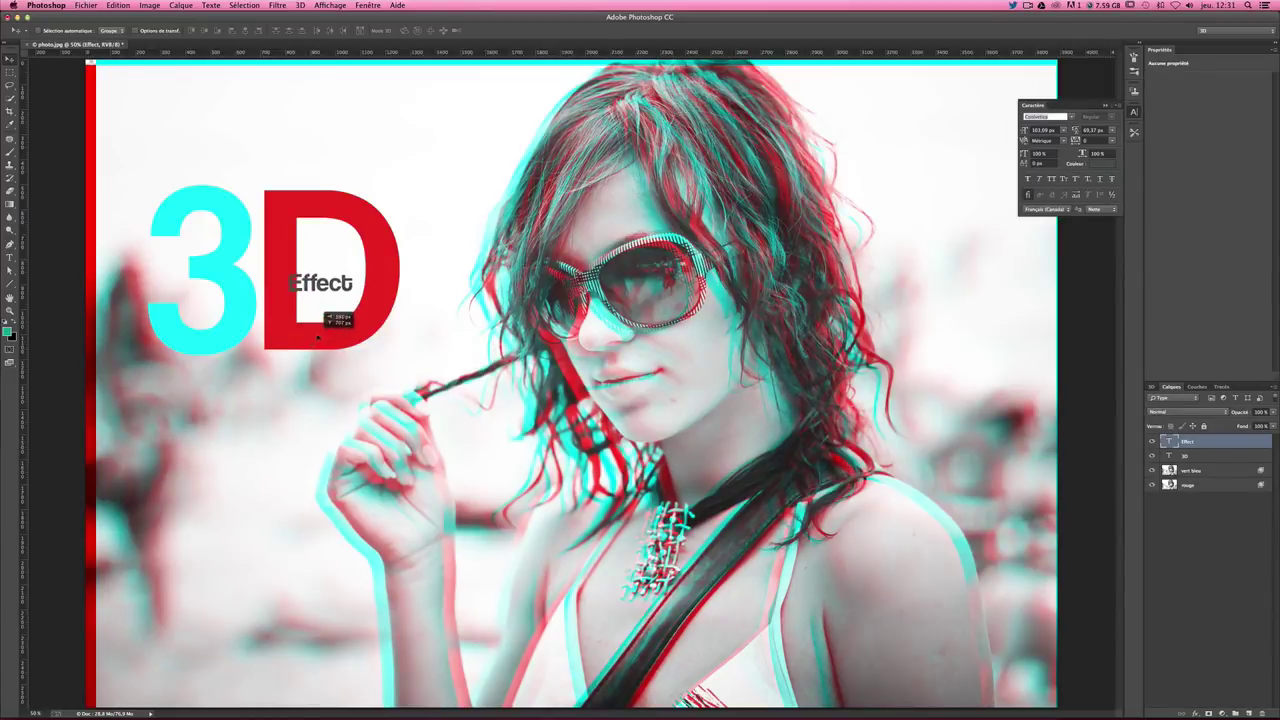
key("ctrl+t")
left_click_drag(292, 295, 300, 290)
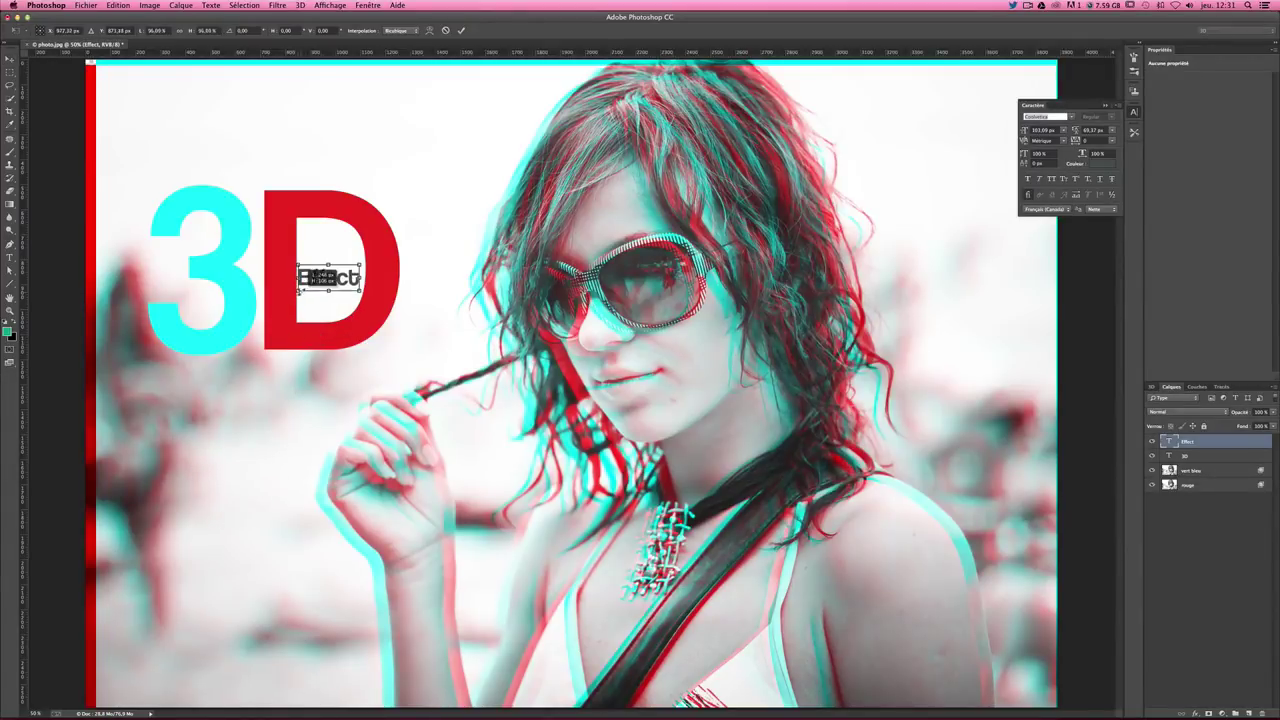
key("Return")
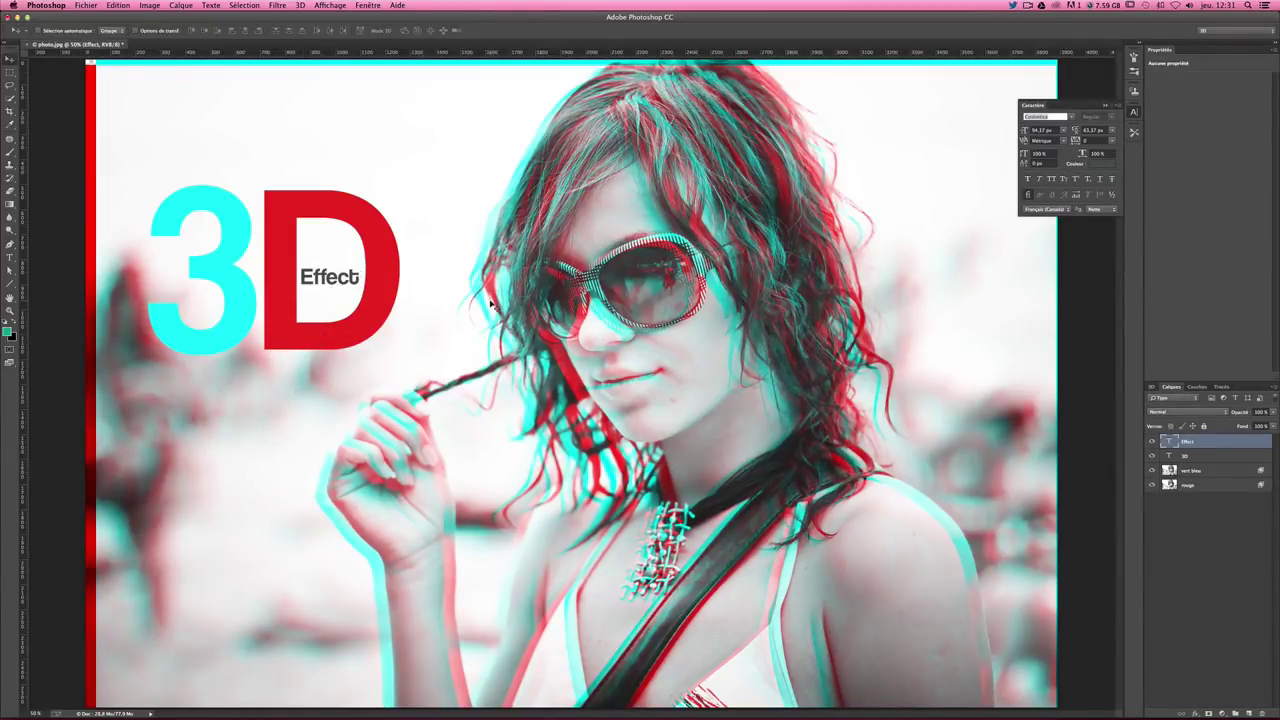
key("ctrl+minus")
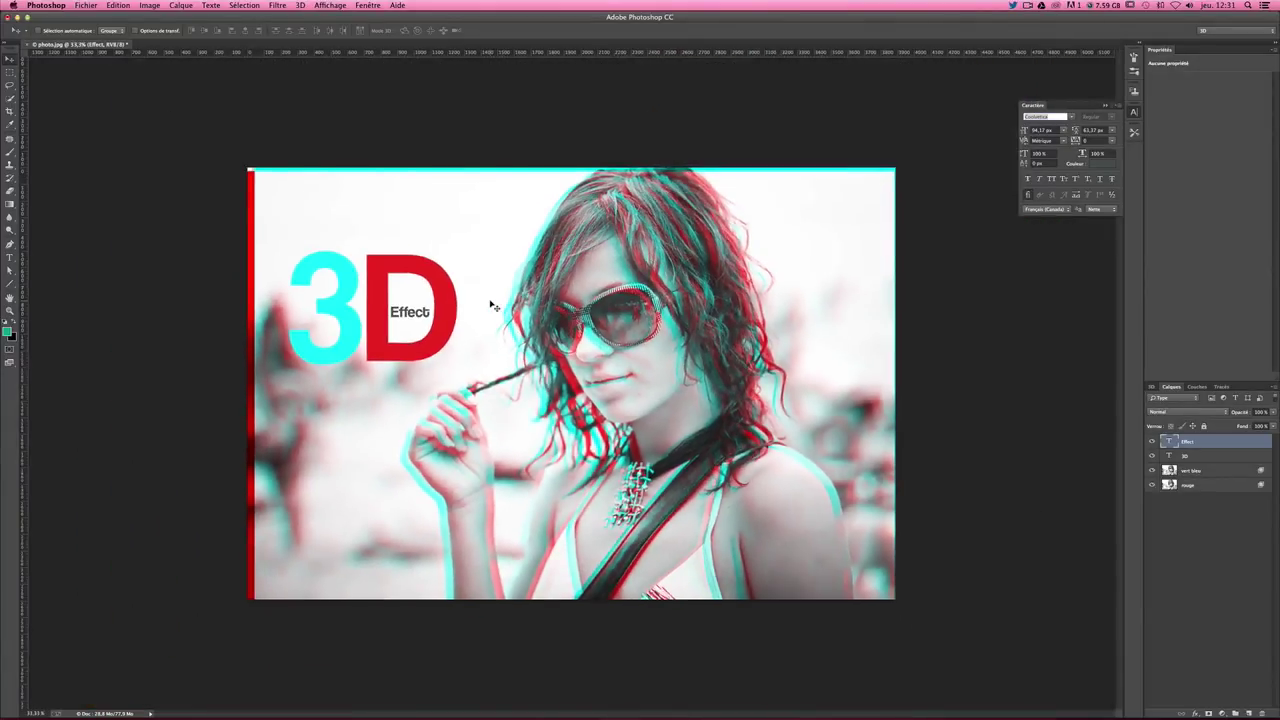
key("ctrl+plus")
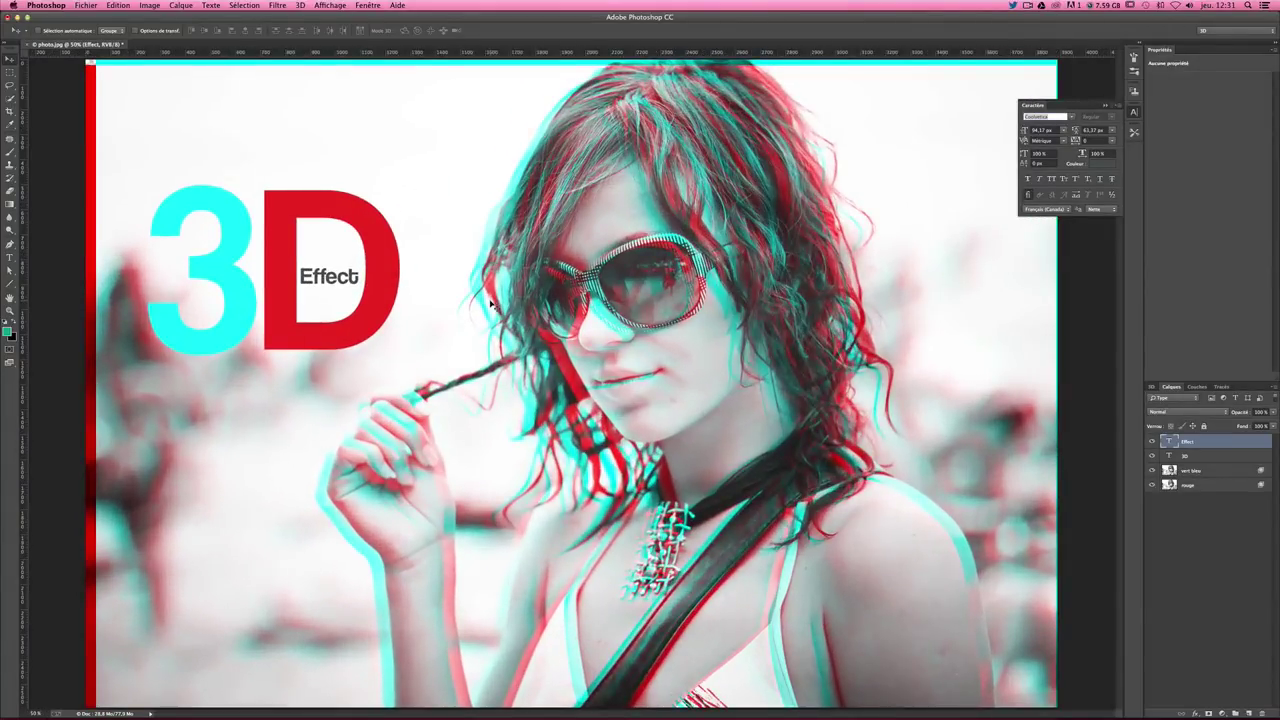
key("ctrl+minus")
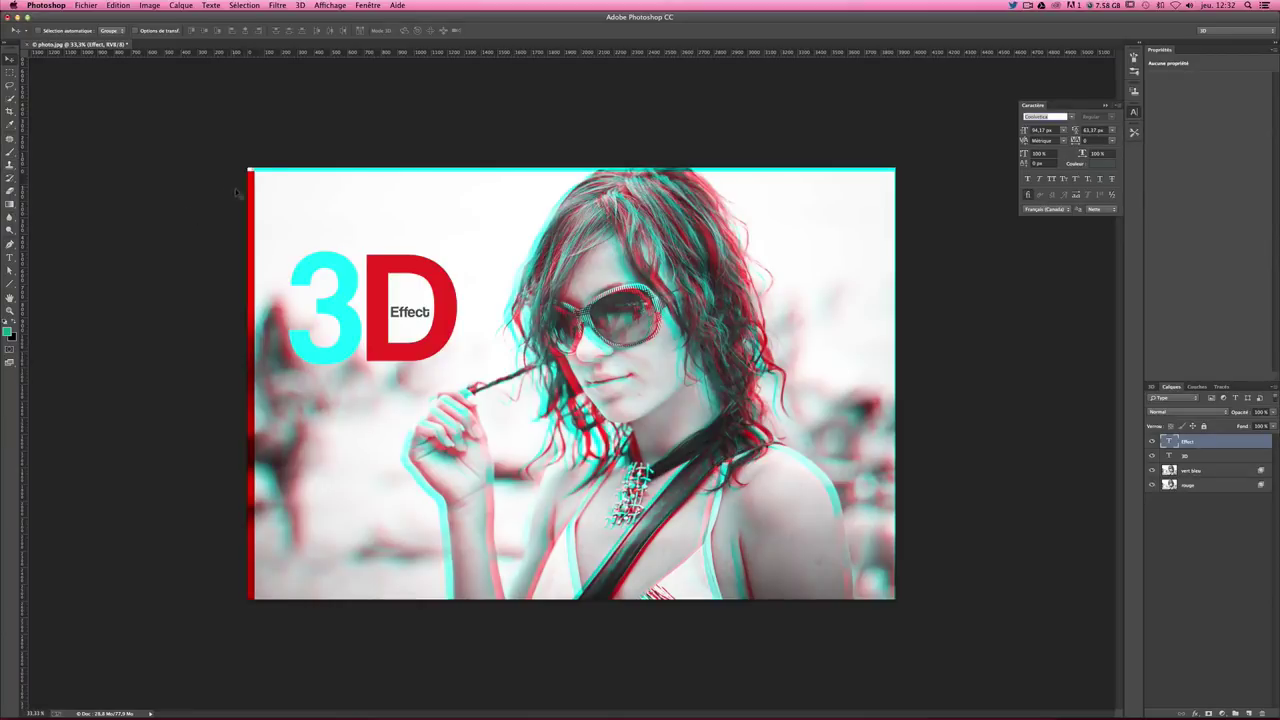
With the bottom 'rouge' layer selected, crop the top-left edge inside the red and cyan strips.
left_click(1188, 472)
left_click(1190, 488)
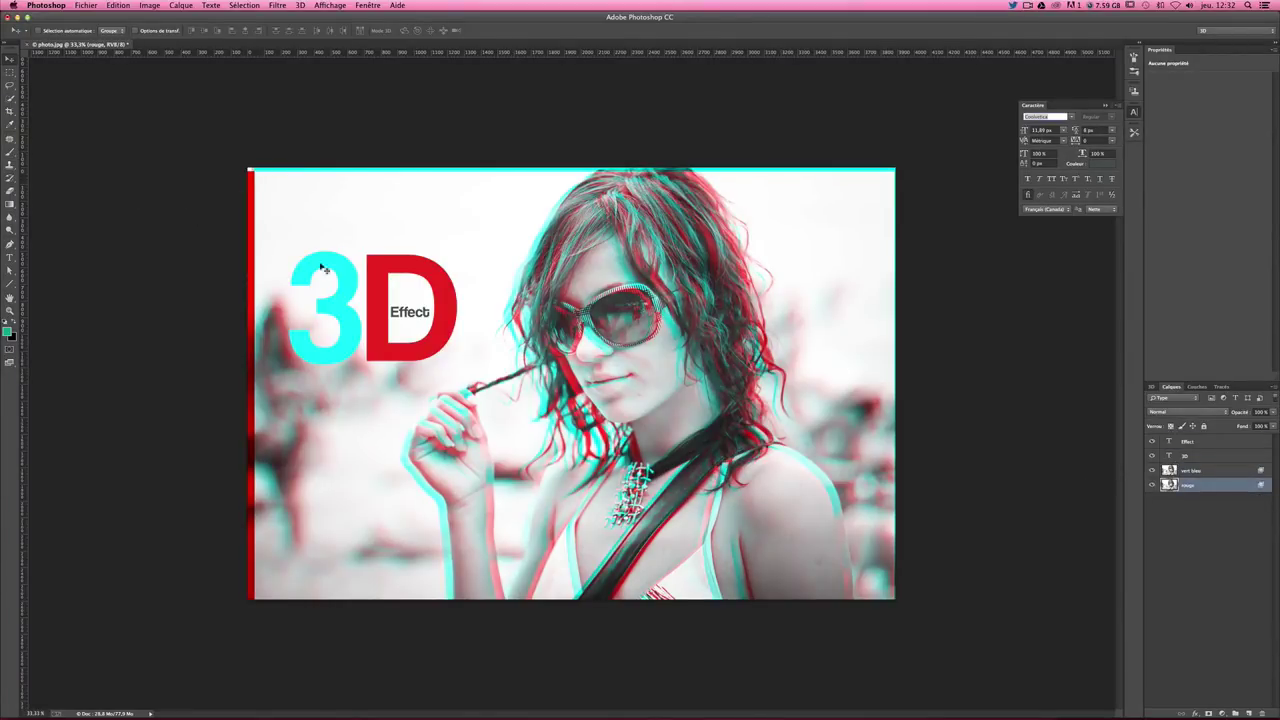
left_click(10, 112)
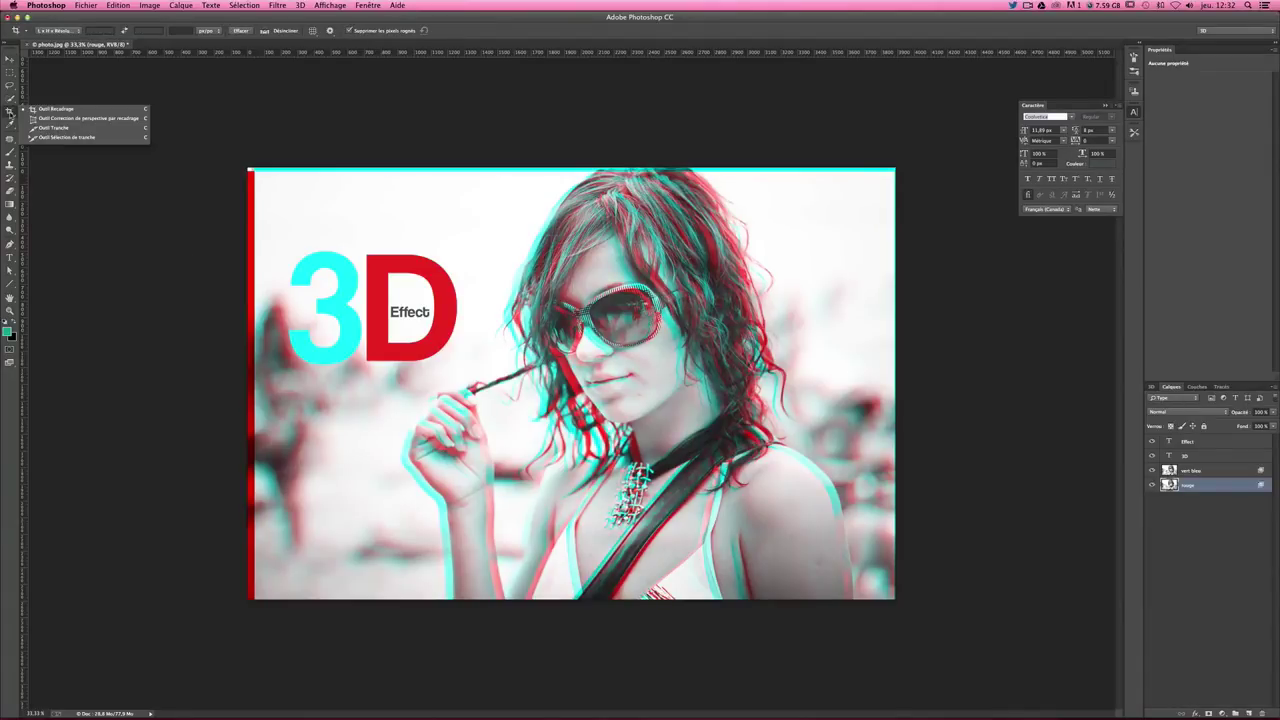
left_click(55, 109)
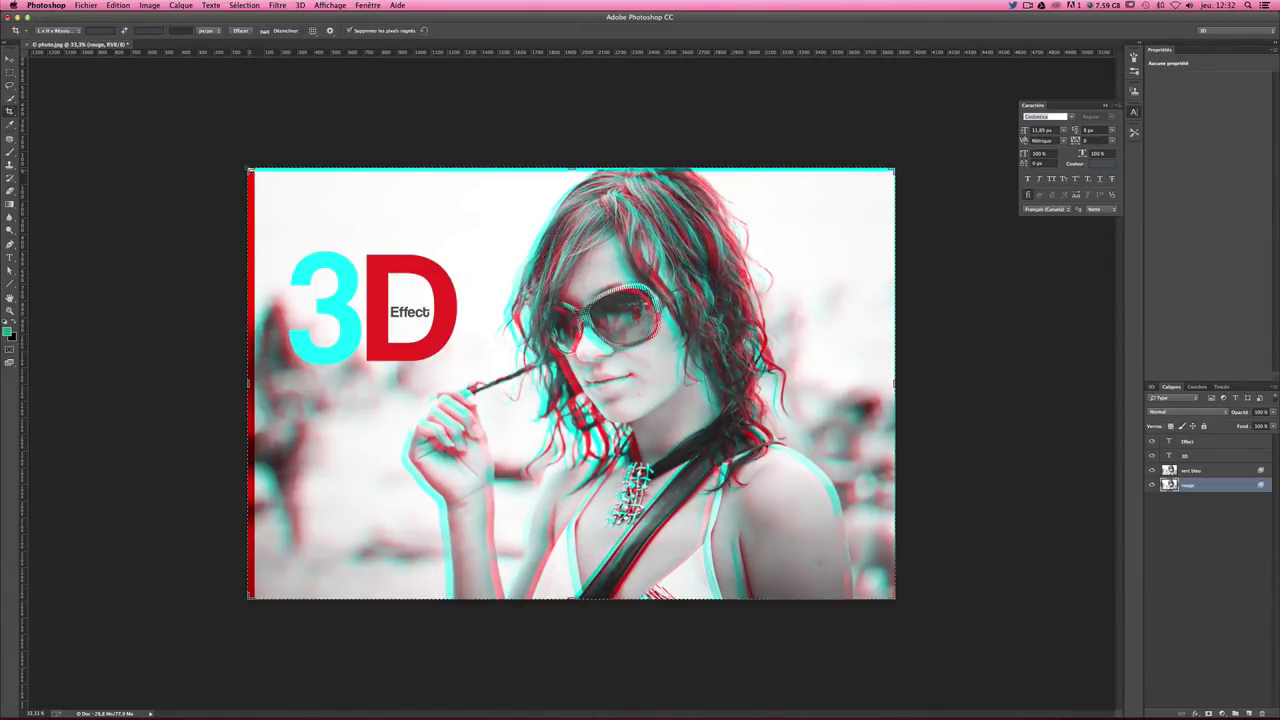
left_click_drag(250, 171, 252, 172)
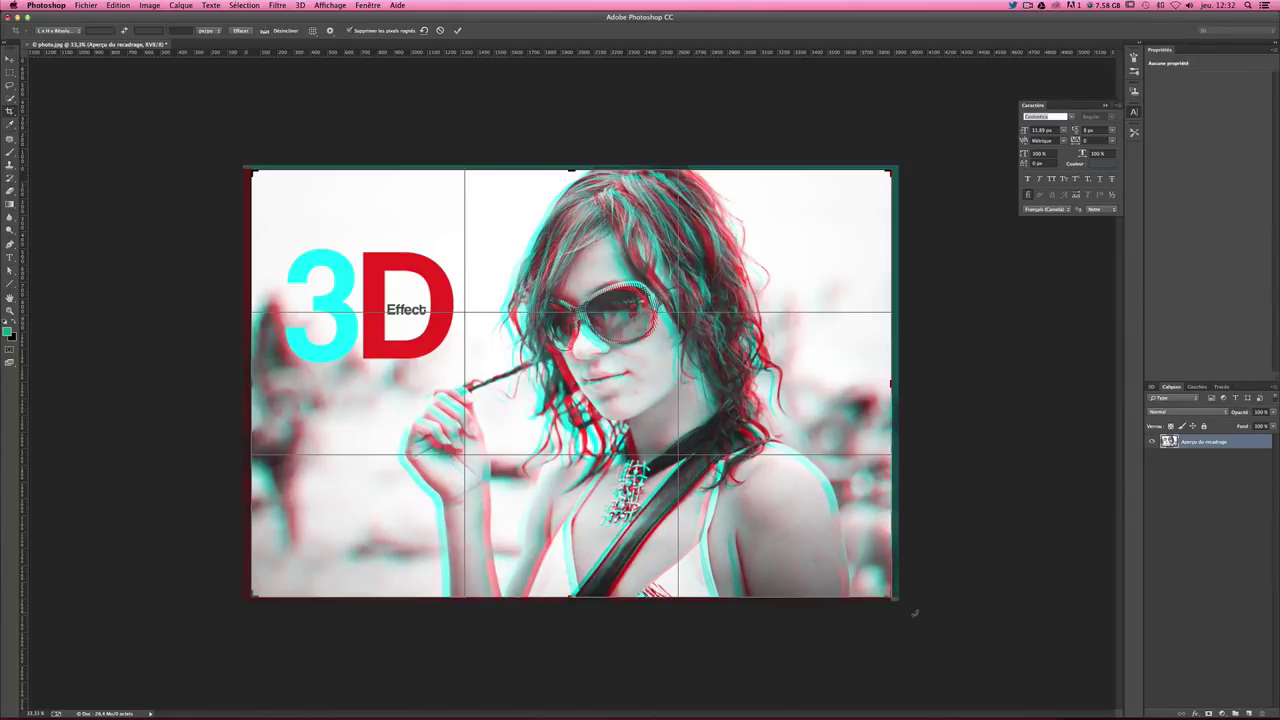
key("Return")
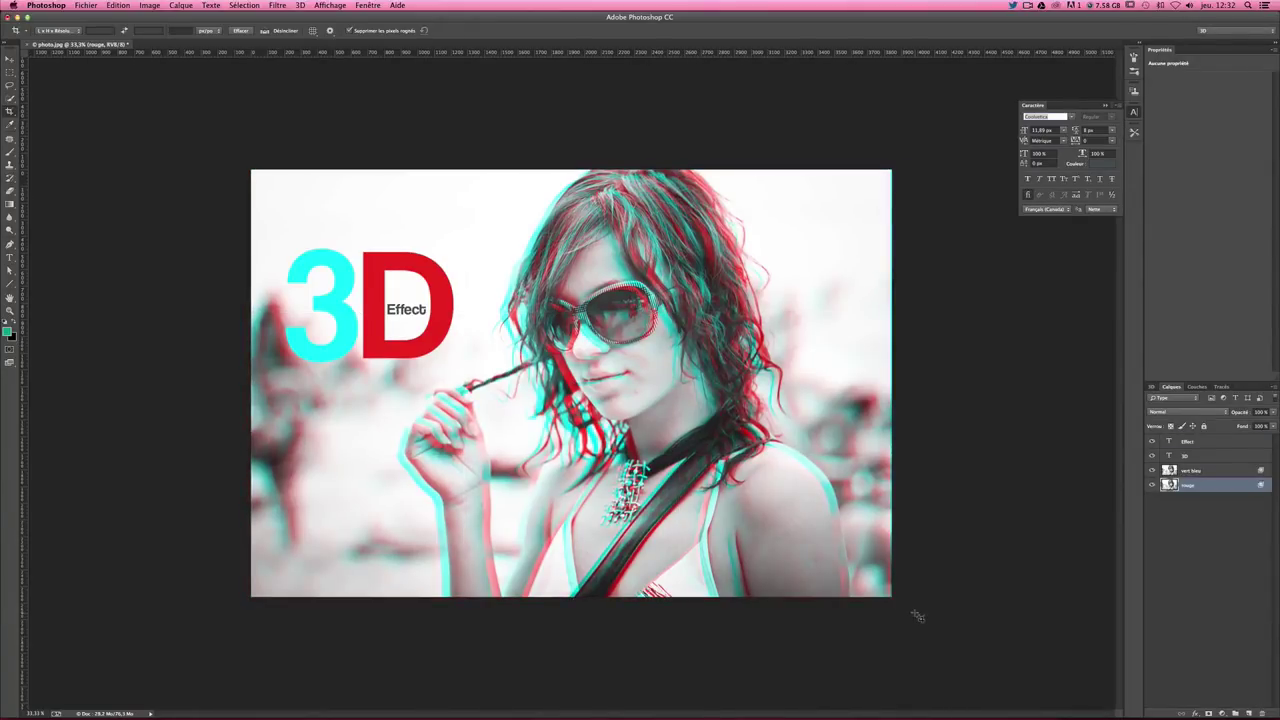